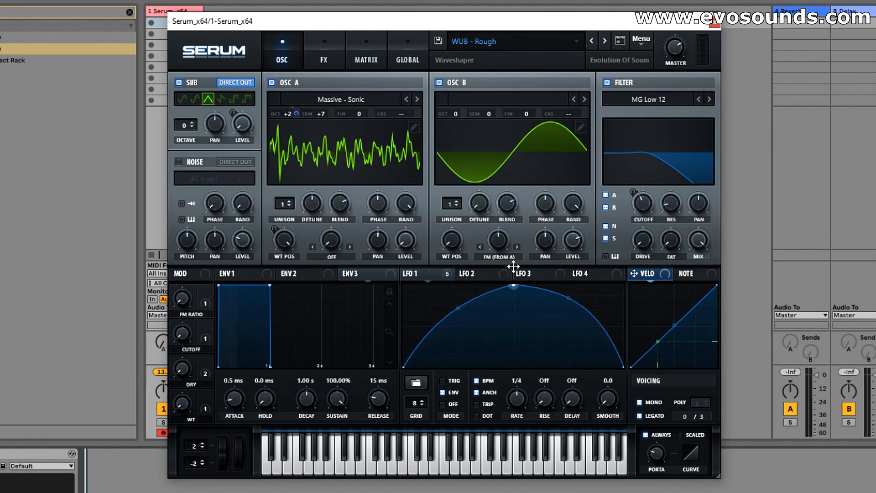
# Step: Adjust the curvature of the rising and falling sides of LFO 1's rounded arch
pyautogui.moveTo(459, 305); pyautogui.dragTo(451, 300)
pyautogui.moveTo(568, 298); pyautogui.dragTo(568, 311)
pyautogui.moveTo(458, 296); pyautogui.dragTo(458, 305)
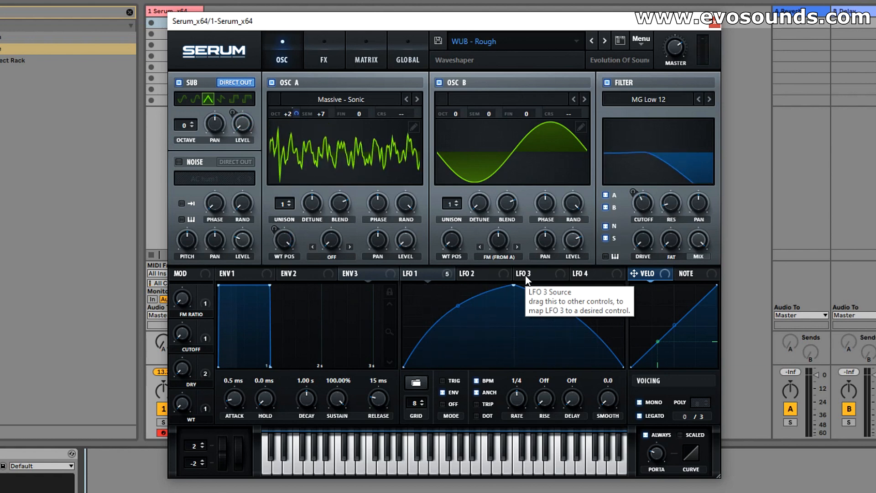
# Step: Move LFO 1's peak to about a fifth of the cycle and bend its falling side into a concave decay
pyautogui.click(243, 275)
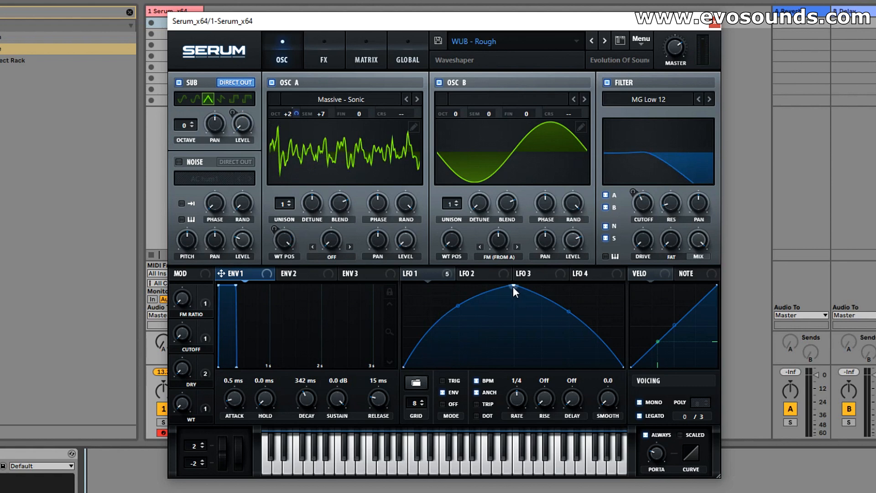
pyautogui.moveTo(513, 286); pyautogui.dragTo(463, 277)
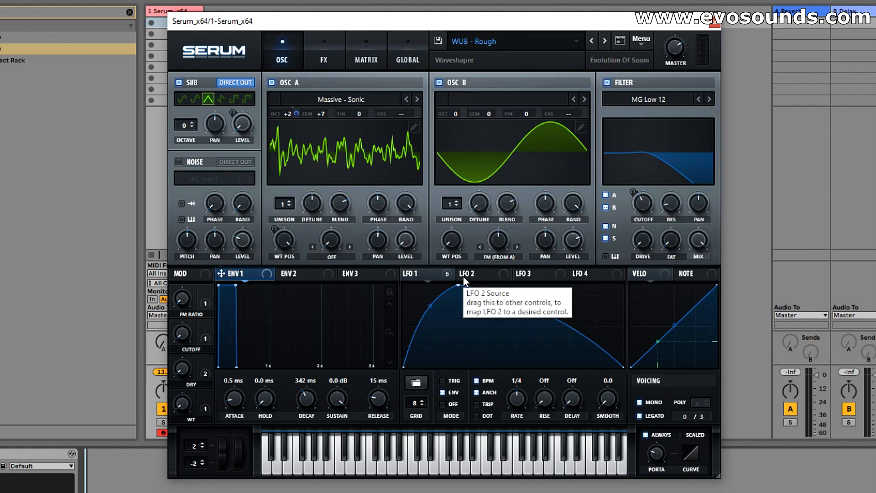
pyautogui.moveTo(538, 314); pyautogui.dragTo(510, 333)
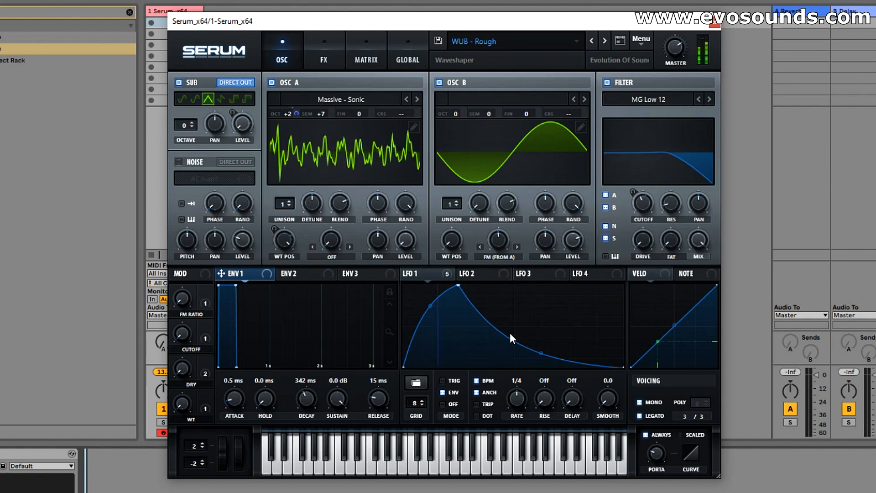
pyautogui.moveTo(456, 287); pyautogui.dragTo(449, 283)
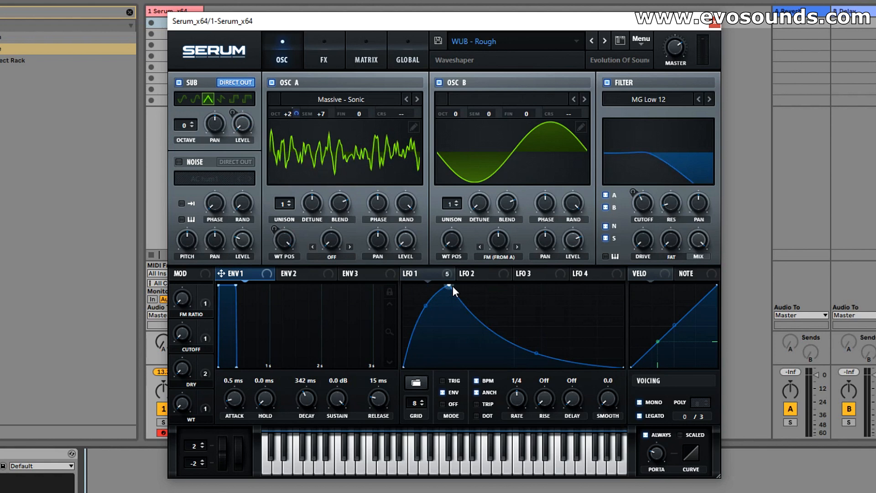
# Step: Return LFO 1 to a near-centred rounded arch, and reshape it with the peak at a quarter of the cycle and a concave falloff
pyautogui.moveTo(536, 352); pyautogui.dragTo(541, 319)
pyautogui.moveTo(448, 284); pyautogui.dragTo(509, 275)
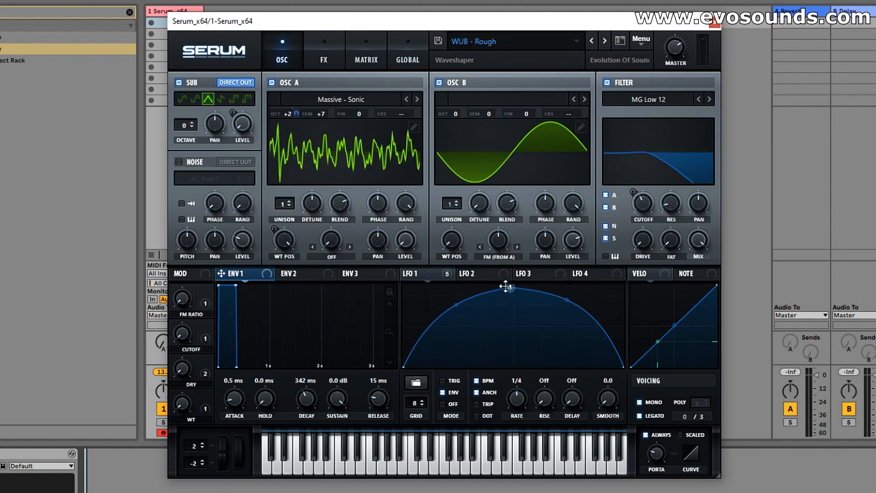
pyautogui.moveTo(510, 285); pyautogui.dragTo(445, 285)
pyautogui.moveTo(531, 295); pyautogui.dragTo(526, 323)
pyautogui.moveTo(445, 285); pyautogui.dragTo(459, 285)
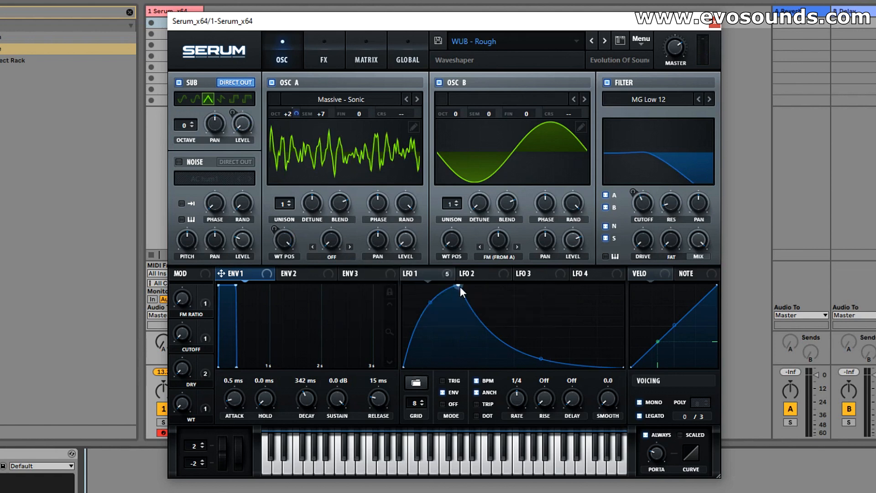
# Step: Restore LFO 1's centred arch, and reshape it into a sharp peak close to the start with a concave decay
pyautogui.moveTo(458, 286); pyautogui.dragTo(504, 274)
pyautogui.moveTo(561, 332); pyautogui.dragTo(580, 334)
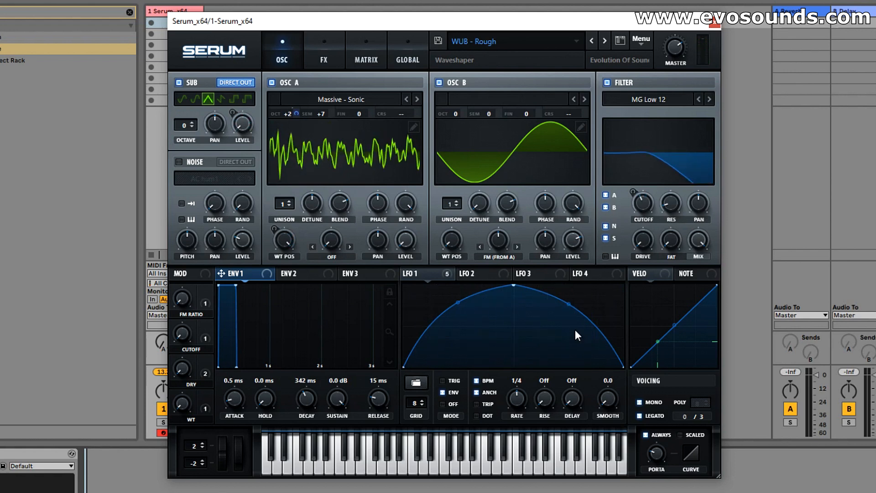
pyautogui.moveTo(514, 285); pyautogui.dragTo(457, 285)
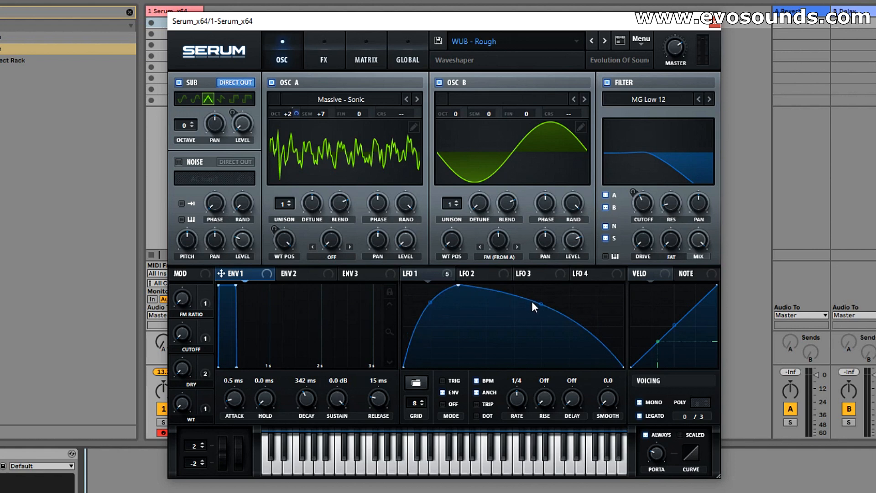
pyautogui.moveTo(532, 301); pyautogui.dragTo(521, 330)
pyautogui.moveTo(437, 303); pyautogui.dragTo(436, 313)
pyautogui.moveTo(459, 287); pyautogui.dragTo(419, 267)
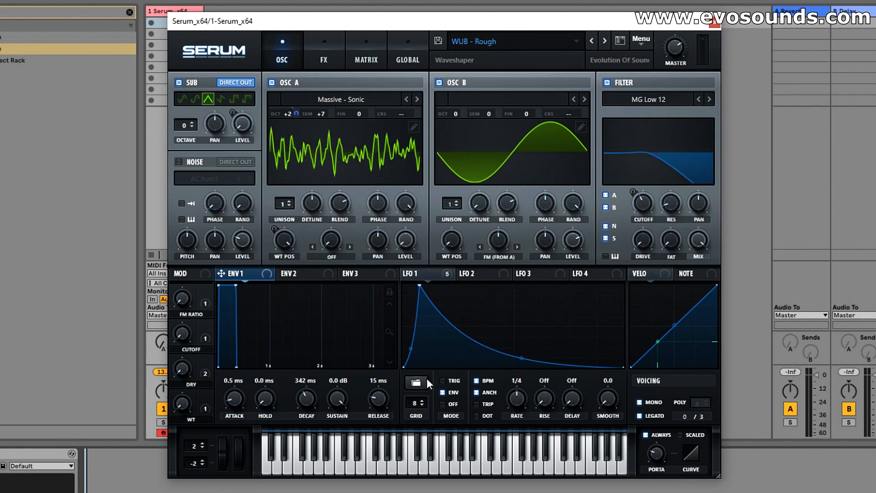
# Step: Select LFO 1 and look through its preset shape categories
pyautogui.click(431, 273)
pyautogui.click(481, 272)
pyautogui.click(439, 275)
pyautogui.rightClick(439, 274)
pyautogui.click(438, 275)
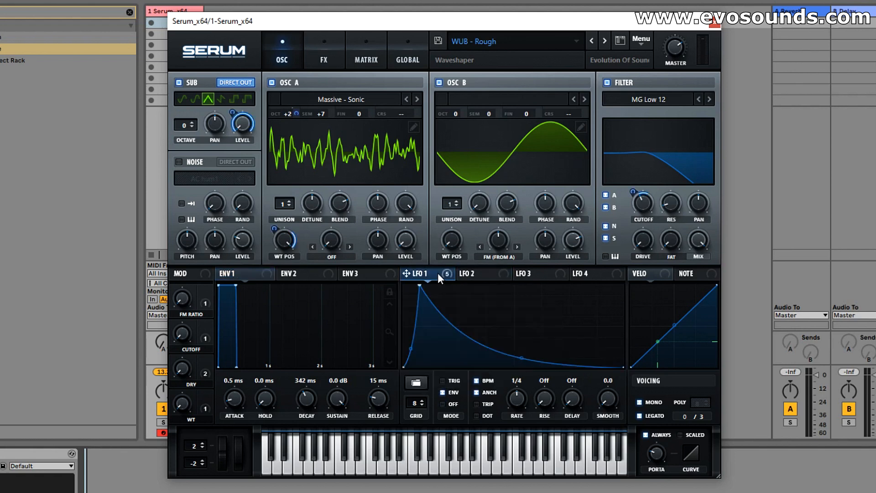
pyautogui.click(418, 380)
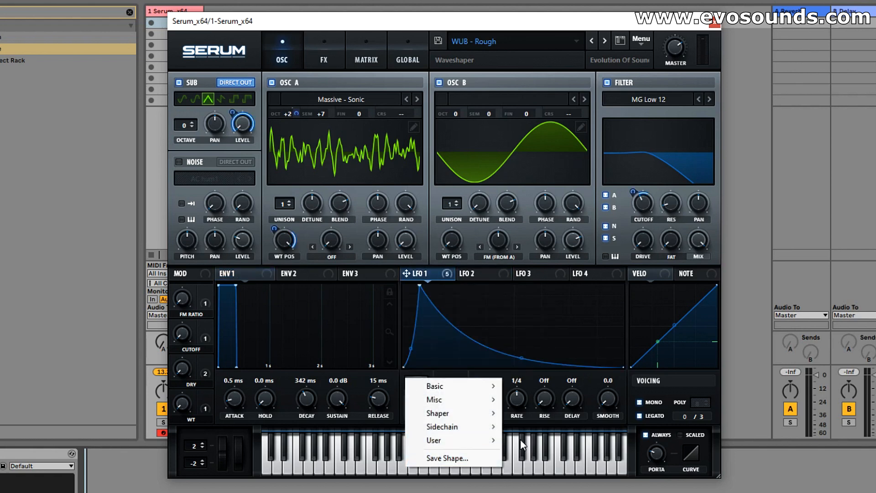
pyautogui.click(386, 26)
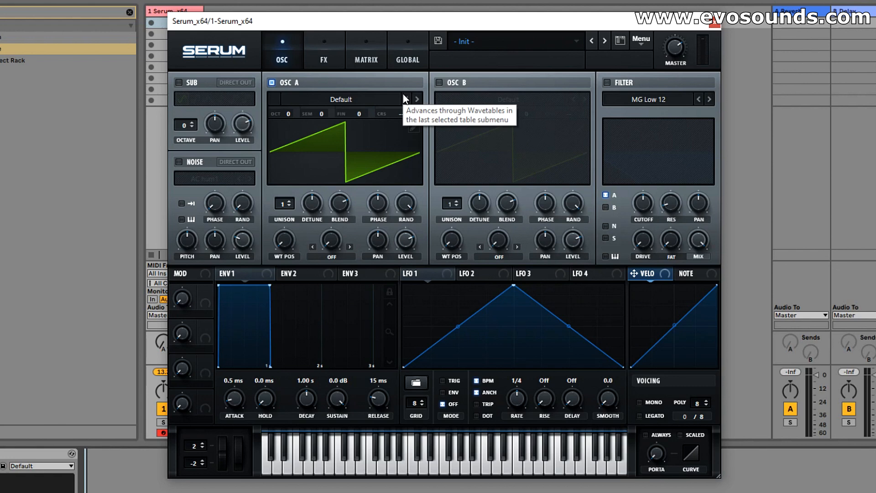
# Step: Load the Analog_BD_Sin wavetable into oscillator A of the Init patch and enable the Distortion effect
pyautogui.click(403, 94)
pyautogui.click(380, 102)
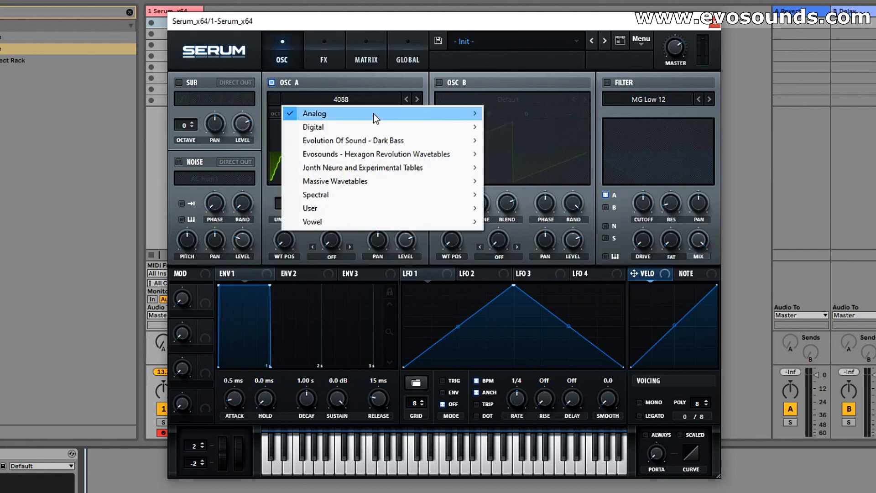
pyautogui.moveTo(373, 113)
pyautogui.click(520, 136)
pyautogui.click(332, 58)
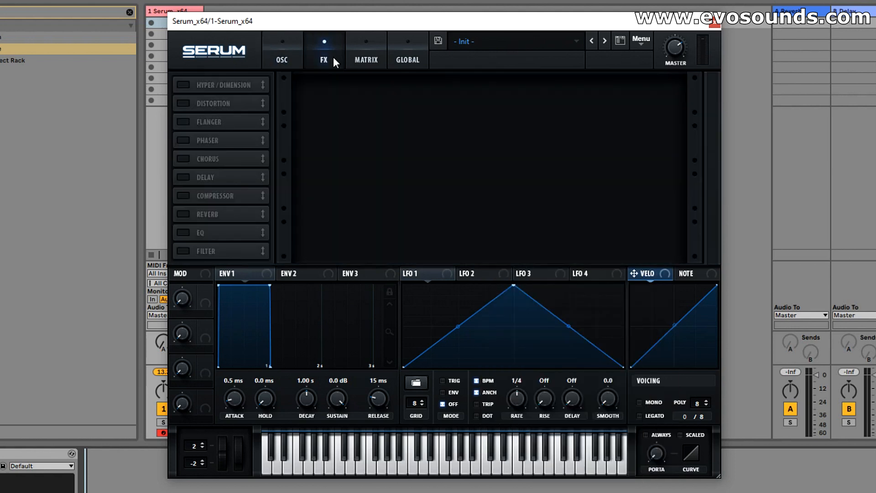
pyautogui.click(183, 103)
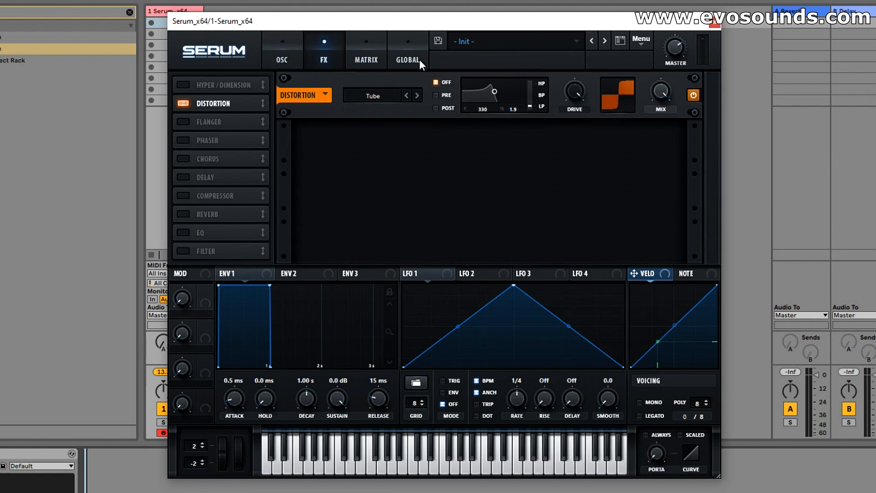
# Step: Enable oscillator B and set its octave to +4, also raising its semitones
pyautogui.click(277, 54)
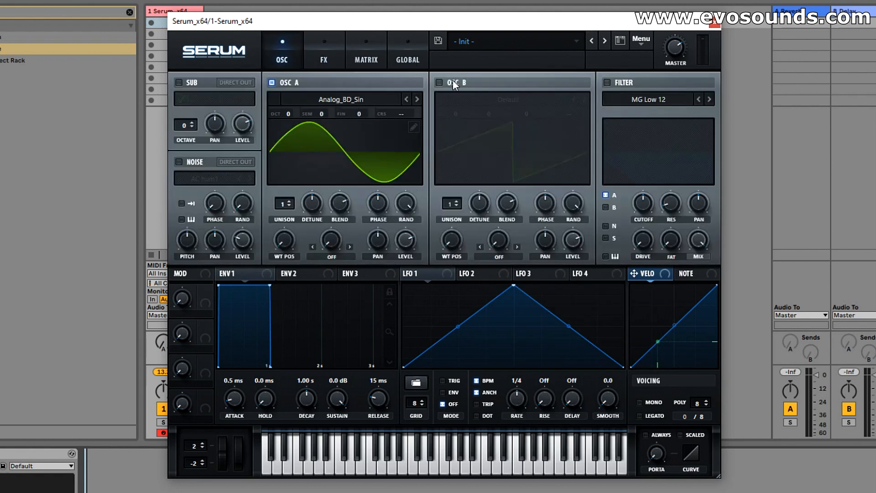
pyautogui.moveTo(455, 113); pyautogui.dragTo(477, 62)
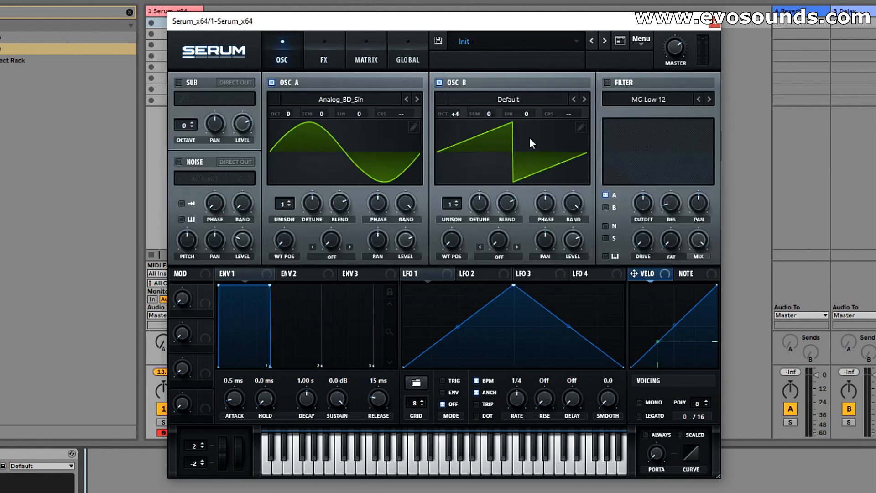
pyautogui.moveTo(500, 112); pyautogui.dragTo(511, 77)
# Step: Enable the Filter effect and assign LFO 1 to its cutoff
pyautogui.click(323, 57)
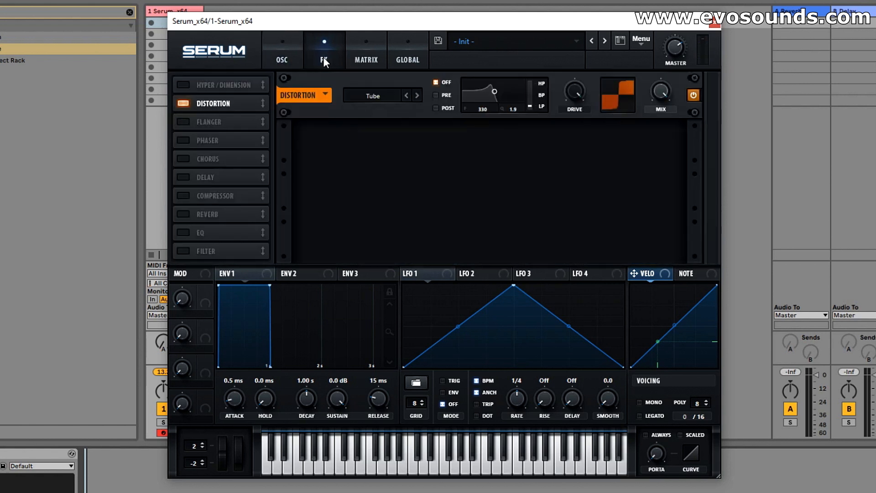
pyautogui.click(210, 251)
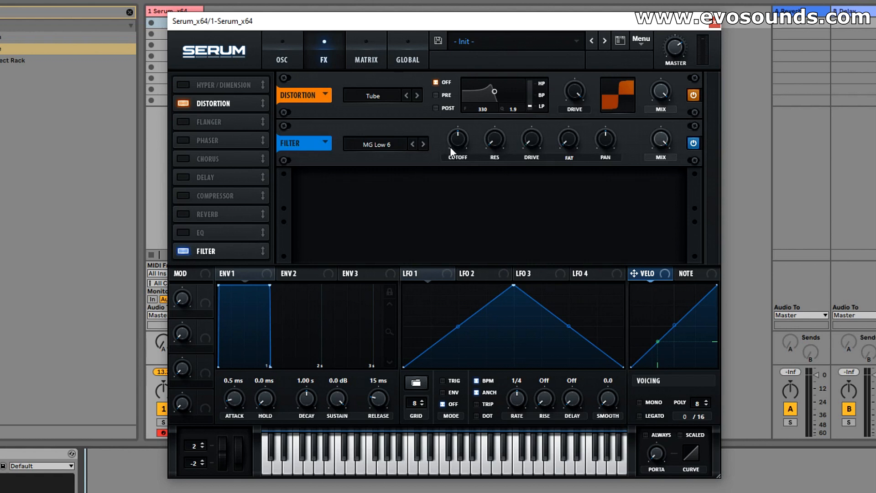
pyautogui.moveTo(406, 272); pyautogui.dragTo(401, 125)
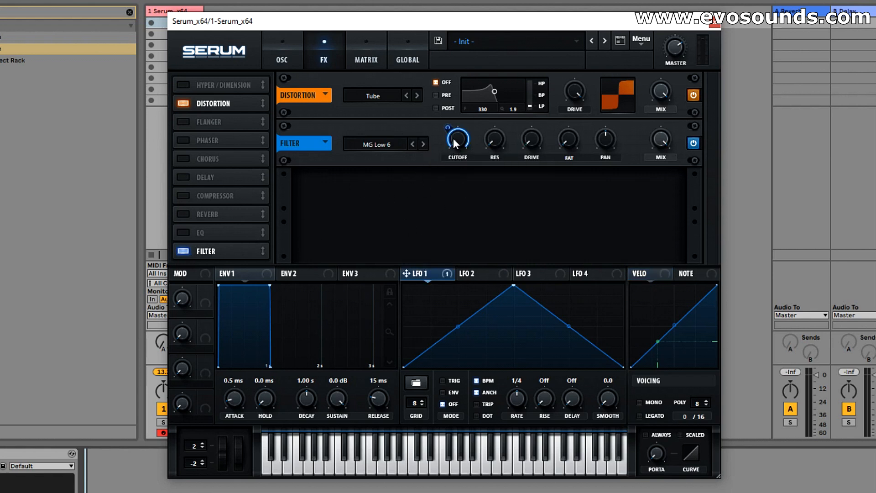
# Step: Set LFO 1 to envelope mode with an early peak and a concave decay, and enable the Reverb effect after the filter
pyautogui.click(451, 393)
pyautogui.moveTo(513, 286); pyautogui.dragTo(444, 275)
pyautogui.moveTo(540, 325); pyautogui.dragTo(531, 339)
pyautogui.moveTo(426, 324); pyautogui.dragTo(424, 308)
pyautogui.click(192, 214)
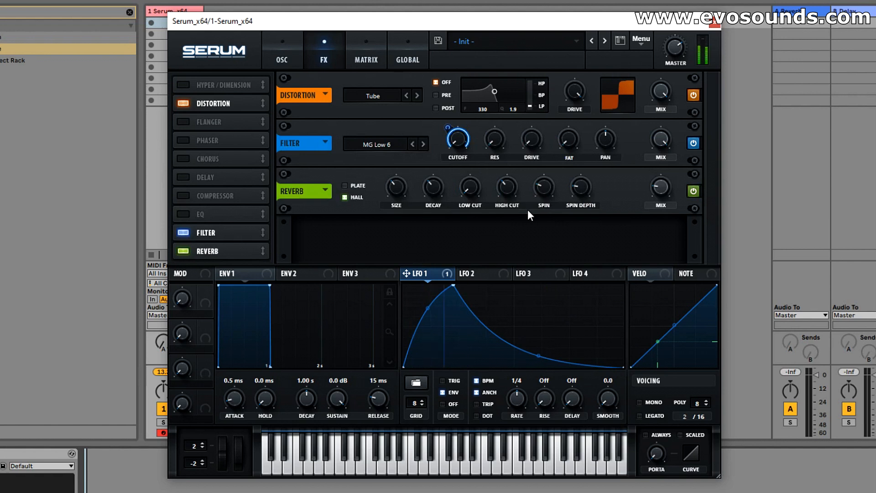
# Step: Reset oscillator B's semitones to 0, and try its octave at +2 before returning it to +4
pyautogui.click(294, 51)
pyautogui.moveTo(463, 117); pyautogui.dragTo(441, 138)
pyautogui.moveTo(491, 114); pyautogui.dragTo(467, 165)
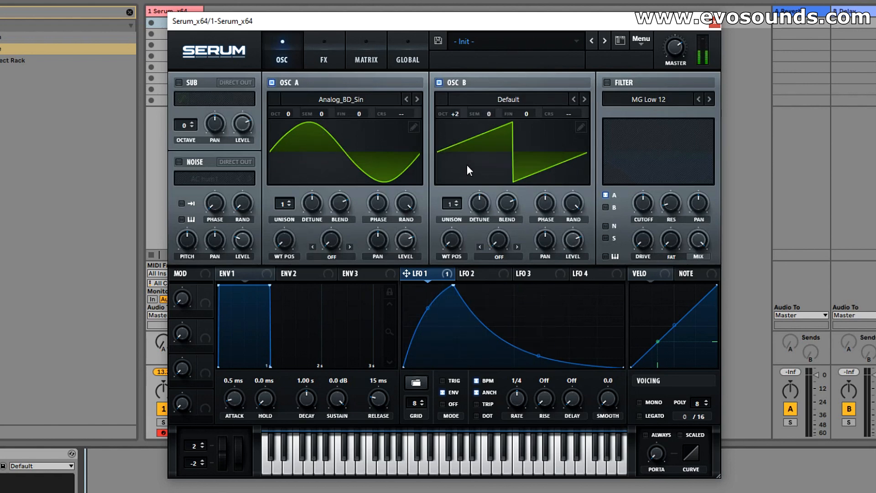
pyautogui.moveTo(457, 115); pyautogui.dragTo(469, 101)
# Step: Turn oscillator A off to audition oscillator B alone, and turn it back on
pyautogui.click(294, 78)
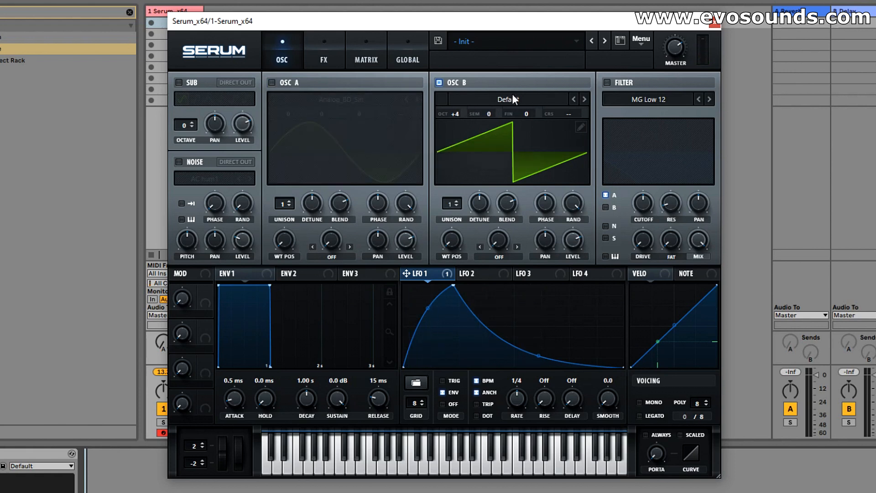
pyautogui.click(304, 83)
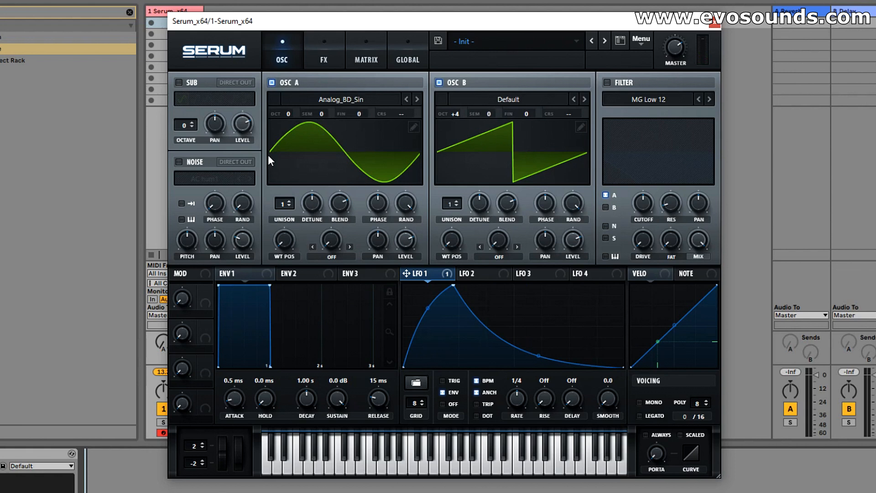
# Step: Enable the sub oscillator with a triangle wave at octave 4
pyautogui.click(189, 83)
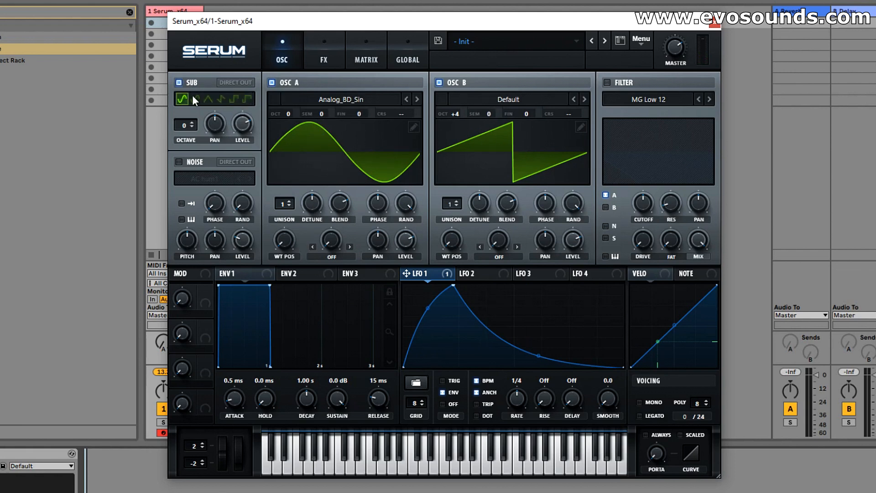
pyautogui.click(218, 99)
pyautogui.moveTo(190, 128); pyautogui.dragTo(210, 86)
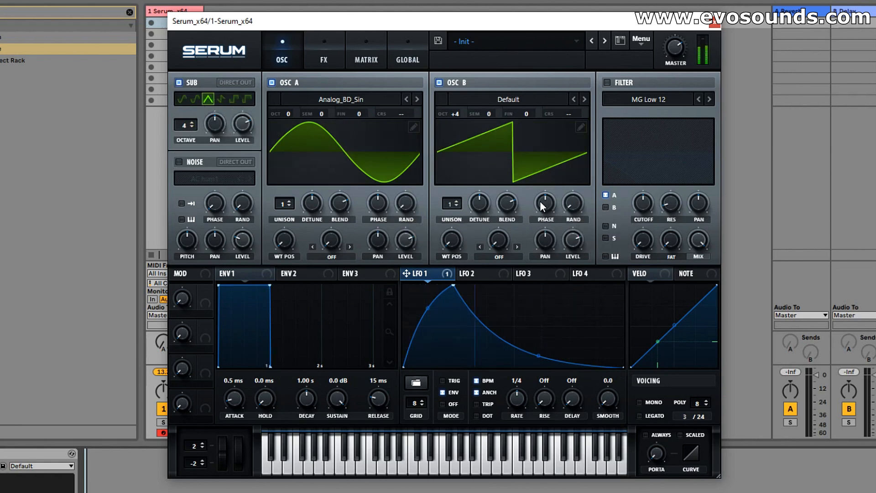
# Step: Adjust oscillator B's start phase with random phase at 0%, and raise its semitones to +12
pyautogui.moveTo(540, 201); pyautogui.dragTo(525, 222)
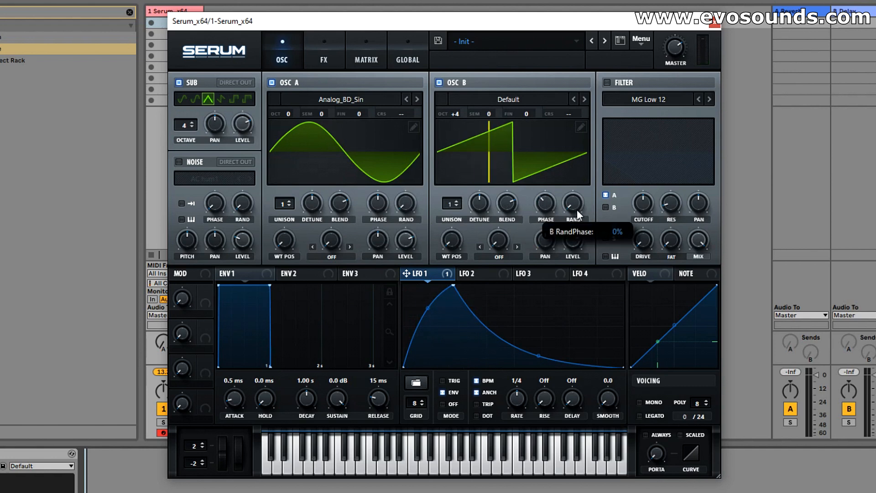
pyautogui.moveTo(545, 201)
pyautogui.mouseDown()
pyautogui.moveTo(548, 190)
pyautogui.moveTo(526, 191)
pyautogui.moveTo(560, 163)
pyautogui.moveTo(513, 214)
pyautogui.moveTo(542, 179)
pyautogui.mouseUp()
pyautogui.moveTo(544, 179)
pyautogui.mouseDown()
pyautogui.moveTo(541, 186)
pyautogui.moveTo(559, 164)
pyautogui.mouseUp()
pyautogui.moveTo(490, 111); pyautogui.dragTo(493, 77)
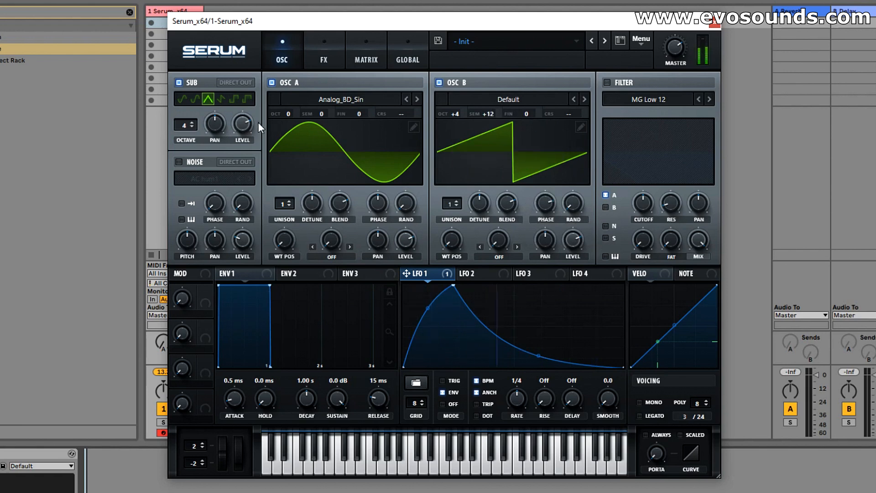
# Step: Try the sub oscillator's square wave at octave 3, and settle on the triangle wave at octave 1
pyautogui.click(191, 128)
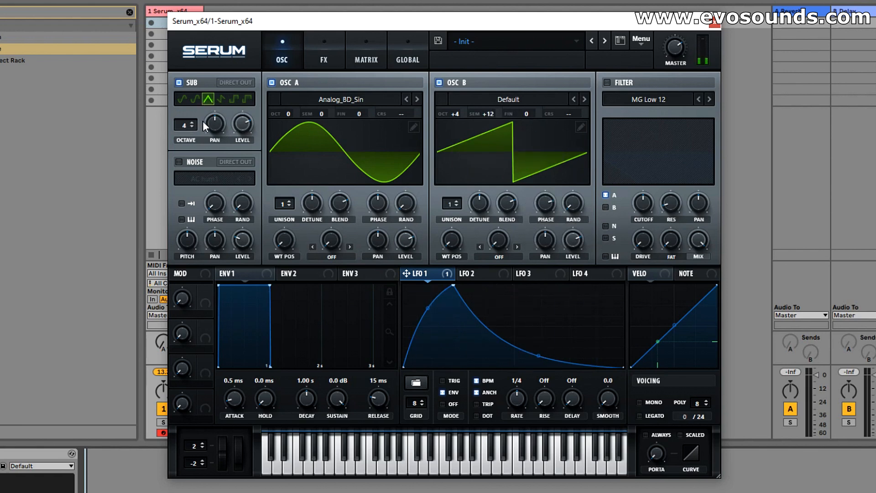
pyautogui.click(233, 99)
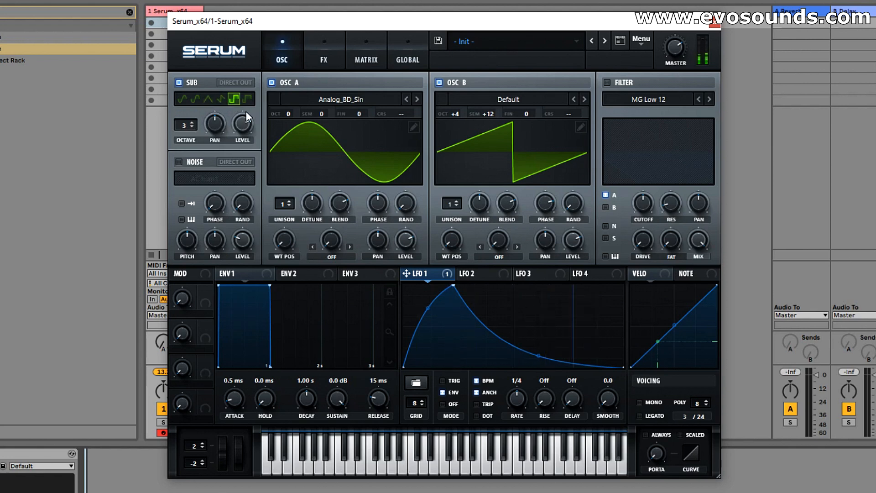
pyautogui.moveTo(184, 124); pyautogui.dragTo(184, 130)
pyautogui.scroll(1, 188, 130)
pyautogui.scroll(-1, 189, 128)
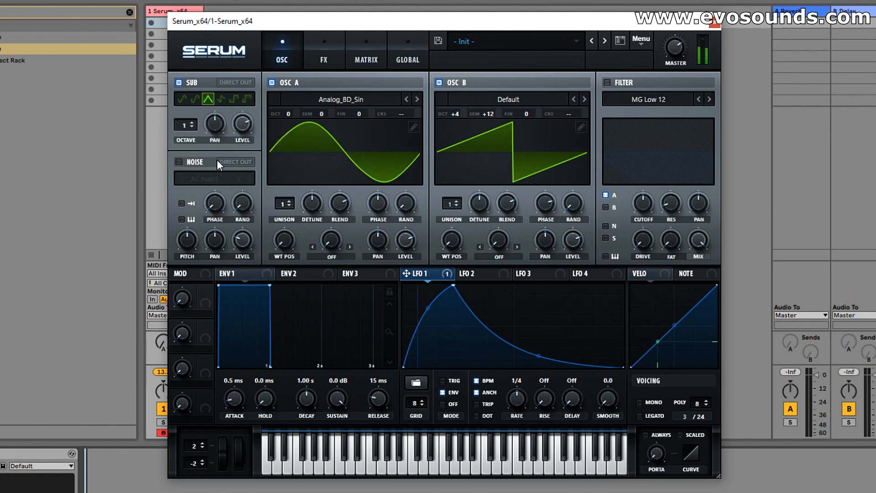
# Step: Set oscillator B to octave +3 and +7 semitones, with 3 unison voices and reduced detune
pyautogui.moveTo(451, 117); pyautogui.dragTo(445, 125)
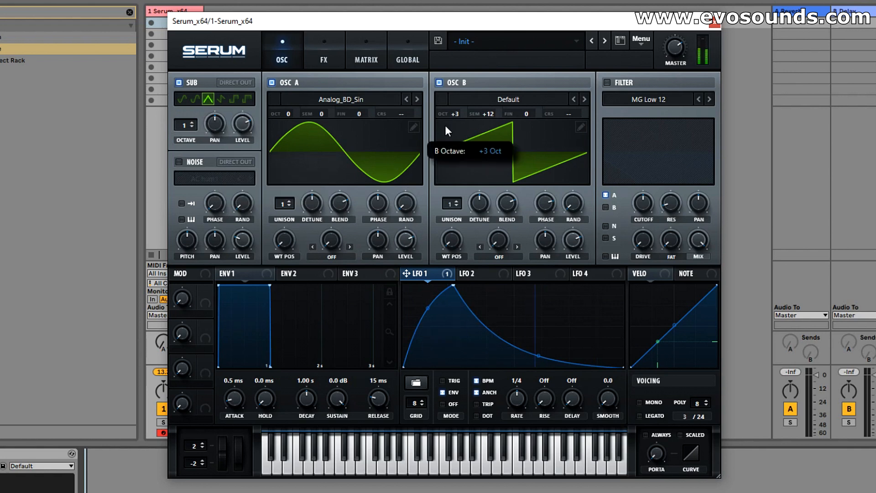
pyautogui.moveTo(497, 113); pyautogui.dragTo(488, 138)
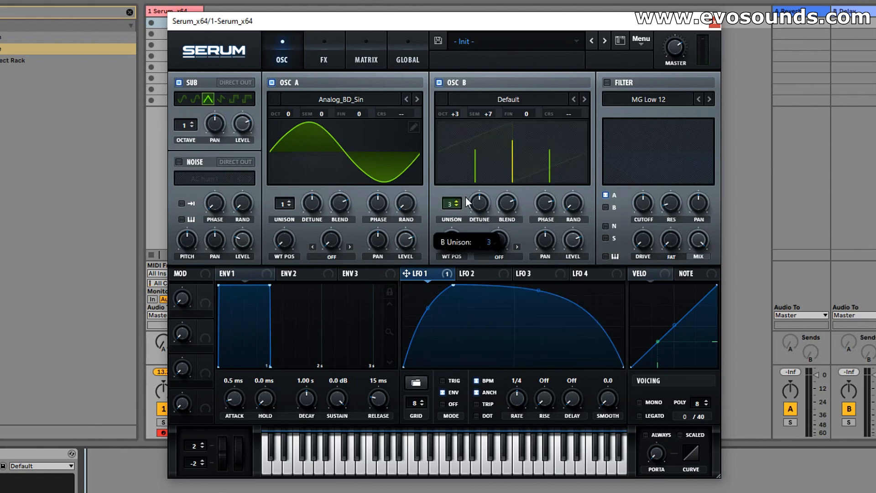
pyautogui.moveTo(465, 196); pyautogui.dragTo(464, 194)
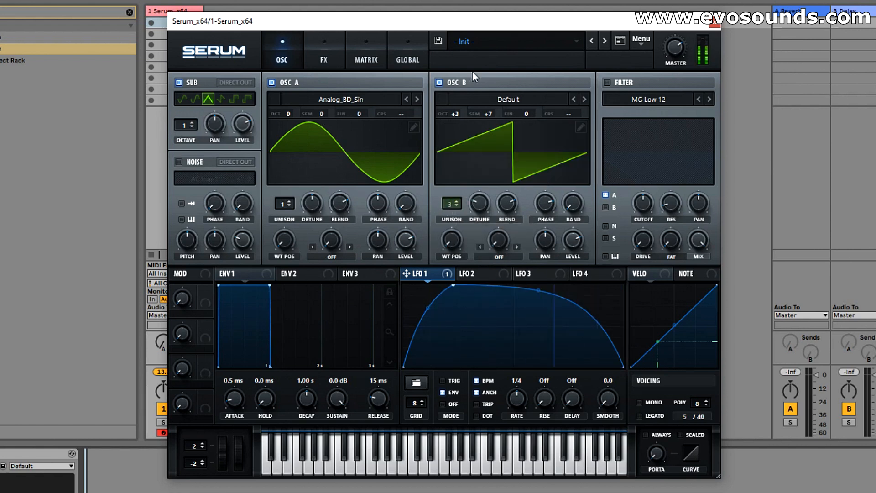
# Step: Raise oscillator B's detune and set it to octave +4, and set the sub oscillator to octave 3
pyautogui.click(484, 193)
pyautogui.moveTo(455, 114); pyautogui.dragTo(456, 108)
pyautogui.moveTo(190, 122); pyautogui.dragTo(203, 116)
# Step: Try oscillator A's warp modes, picking FM (From B) and raising the warp amount
pyautogui.click(334, 259)
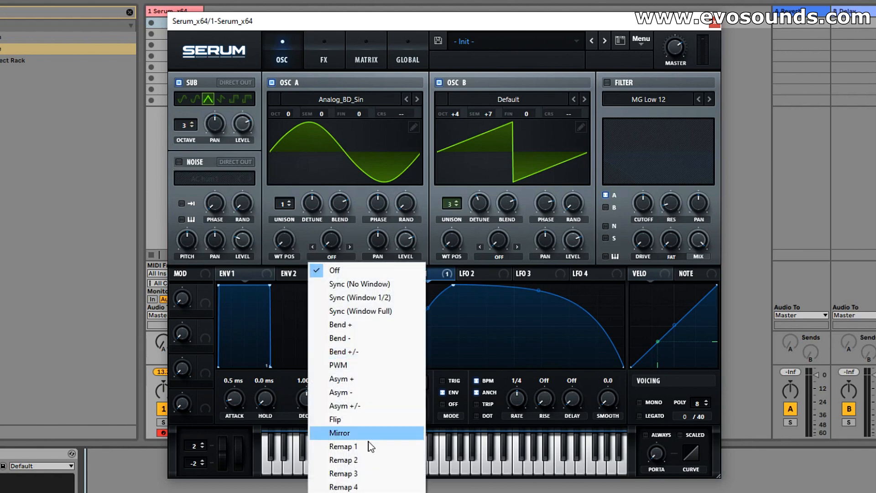
pyautogui.click(343, 270)
pyautogui.click(341, 257)
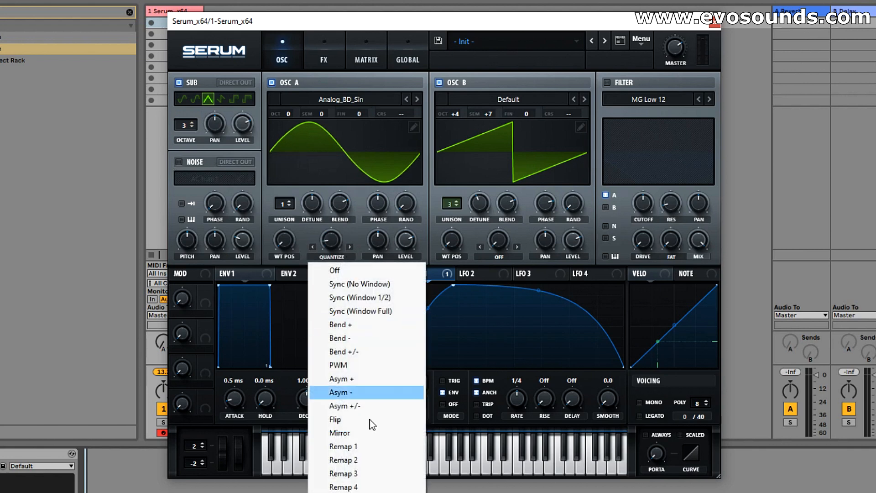
pyautogui.click(365, 492)
pyautogui.moveTo(327, 243); pyautogui.dragTo(329, 199)
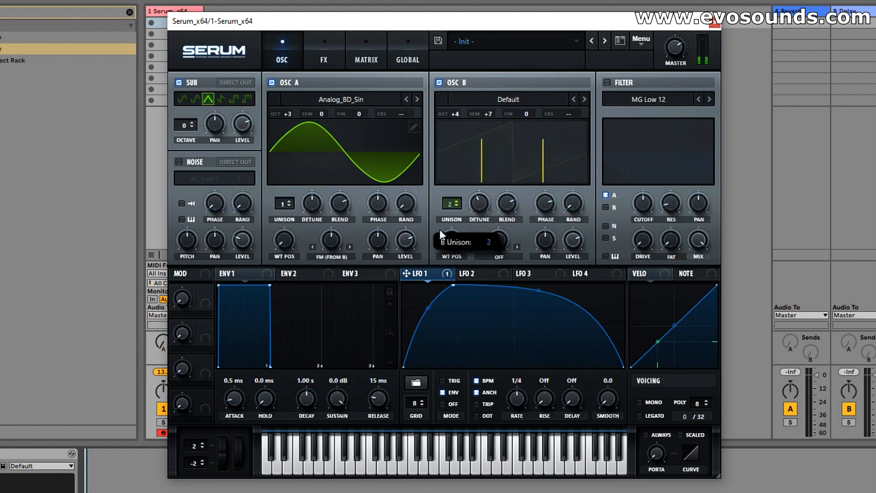
# Step: Reduce oscillator B to 1 unison voice, adjust oscillator A's FM warp amount and set its warp mode to Off
pyautogui.moveTo(439, 229); pyautogui.dragTo(424, 254)
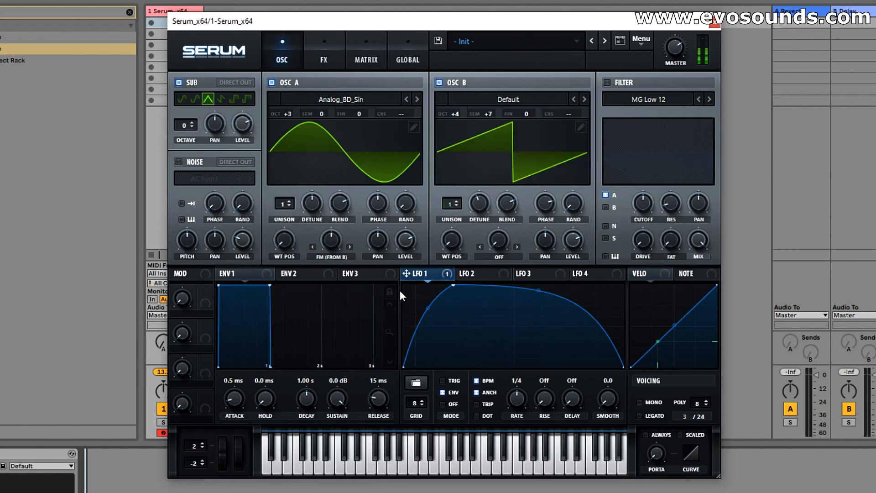
pyautogui.moveTo(334, 243)
pyautogui.mouseDown()
pyautogui.moveTo(349, 217)
pyautogui.moveTo(345, 238)
pyautogui.mouseUp()
pyautogui.click(331, 256)
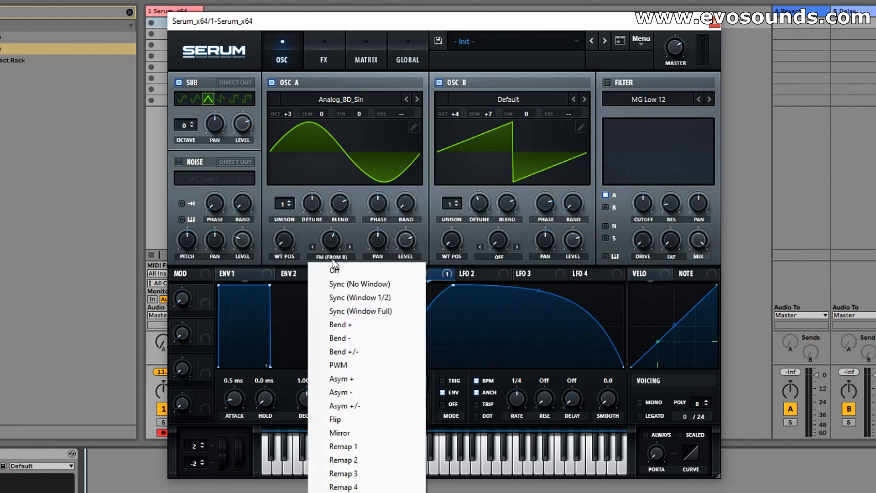
pyautogui.click(342, 272)
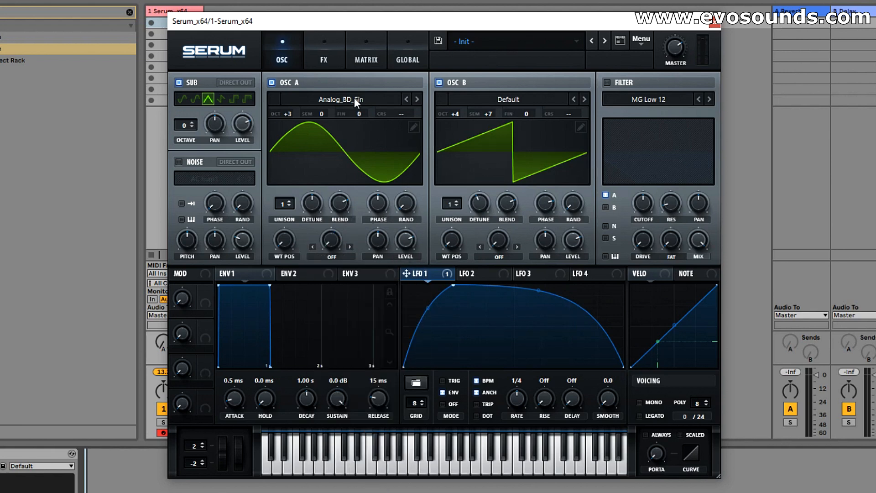
pyautogui.click(500, 99)
pyautogui.moveTo(499, 117)
pyautogui.click(367, 22)
pyautogui.click(518, 103)
pyautogui.moveTo(518, 115)
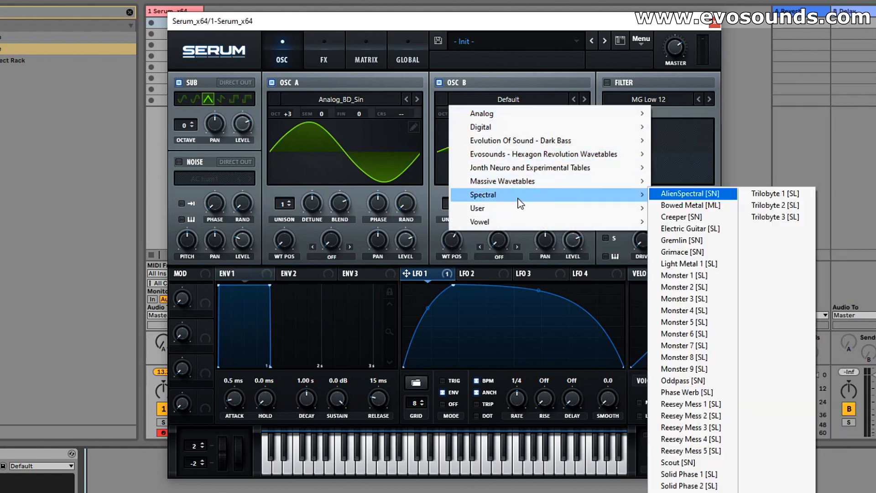
pyautogui.click(360, 27)
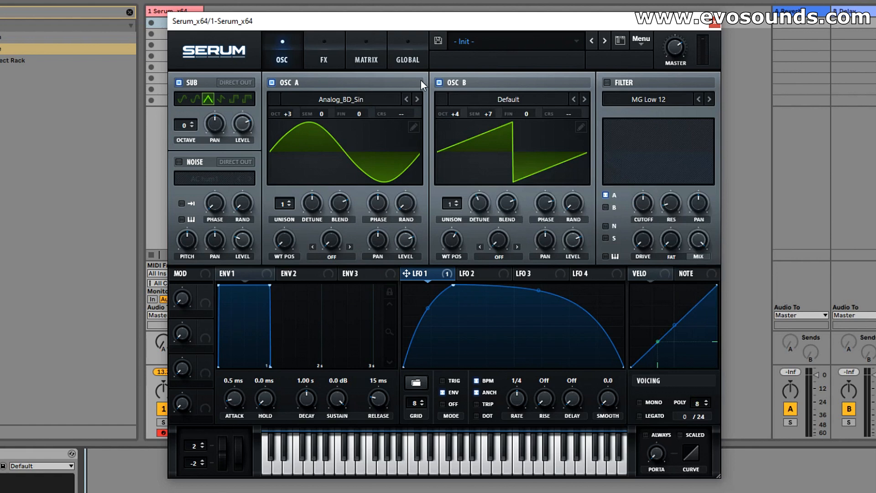
# Step: Load the Basic Shapes wavetable into oscillator B
pyautogui.click(452, 100)
pyautogui.moveTo(483, 113)
pyautogui.click(700, 171)
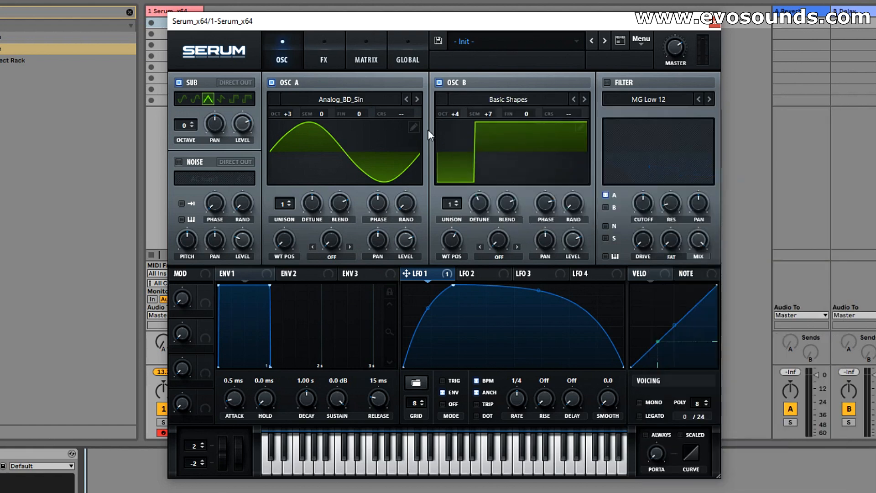
# Step: Switch the sub oscillator to a sine wave and lower oscillator B's wavetable position to the sine shape
pyautogui.moveTo(455, 114); pyautogui.dragTo(431, 144)
pyautogui.click(183, 98)
pyautogui.moveTo(450, 114); pyautogui.dragTo(445, 125)
pyautogui.moveTo(448, 235); pyautogui.dragTo(425, 276)
pyautogui.moveTo(451, 234); pyautogui.dragTo(439, 256)
# Step: Set oscillator A to octave +1 and oscillator B to octave +4
pyautogui.moveTo(435, 112); pyautogui.dragTo(466, 84)
pyautogui.moveTo(286, 113); pyautogui.dragTo(283, 131)
pyautogui.moveTo(454, 114); pyautogui.dragTo(470, 90)
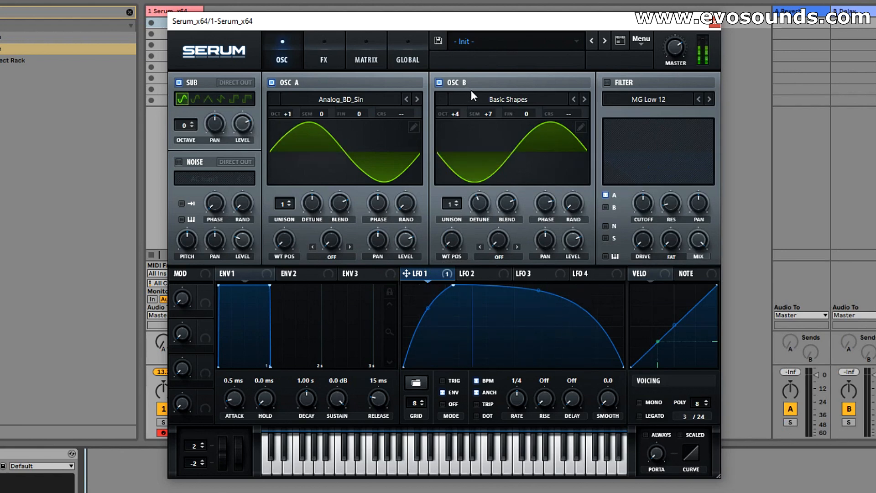
# Step: Add a delay effect with times of 18.67 left and 25.95 right, set its mix to 41%, and raise the mix further
pyautogui.click(335, 54)
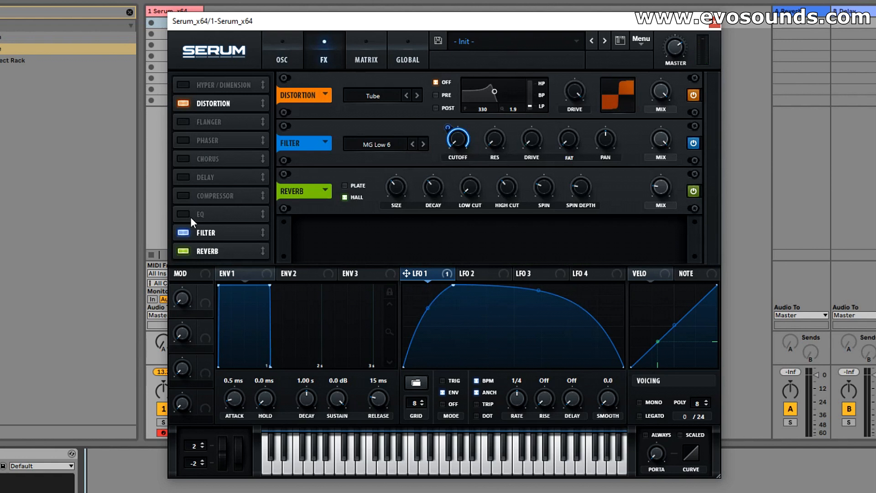
pyautogui.click(200, 177)
pyautogui.moveTo(474, 150); pyautogui.dragTo(457, 133)
pyautogui.moveTo(660, 139); pyautogui.dragTo(657, 129)
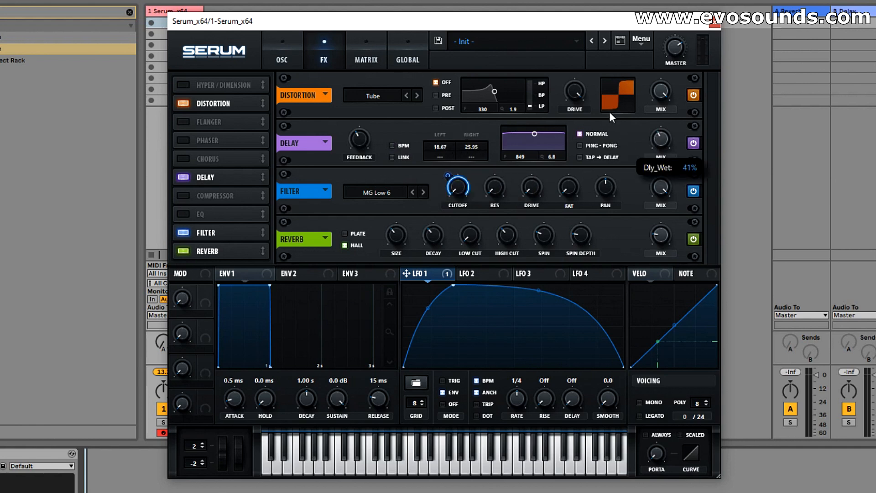
pyautogui.click(282, 54)
pyautogui.click(324, 55)
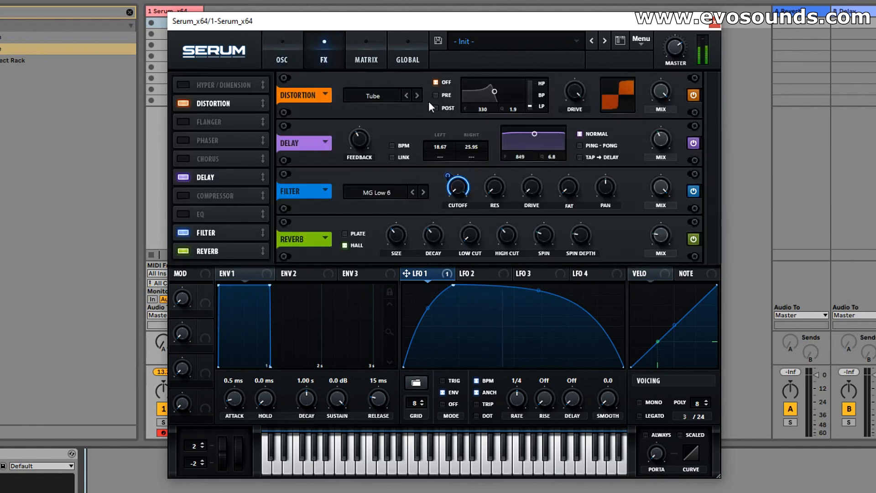
pyautogui.moveTo(655, 133); pyautogui.dragTo(686, 86)
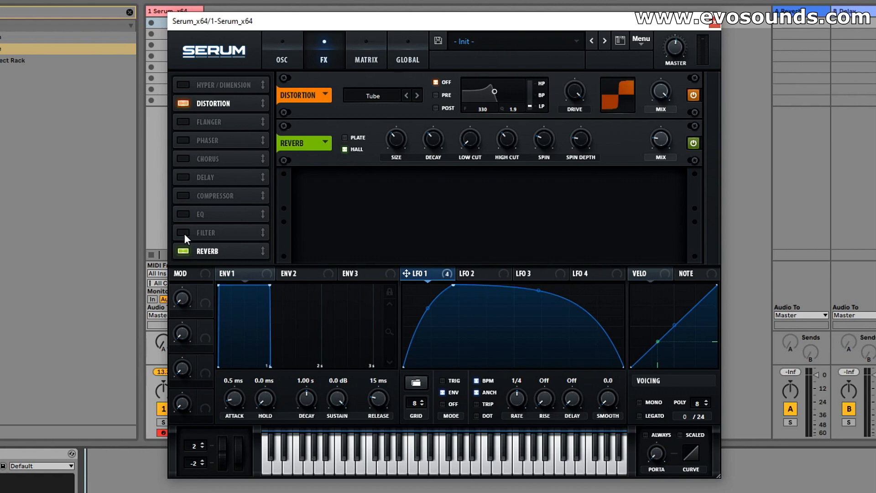
# Step: Enable the filter effect, audition its types up to Reverb, and settle on Combs
pyautogui.click(183, 233)
pyautogui.click(421, 145)
pyautogui.click(423, 145)
pyautogui.click(423, 145)
pyautogui.click(424, 145)
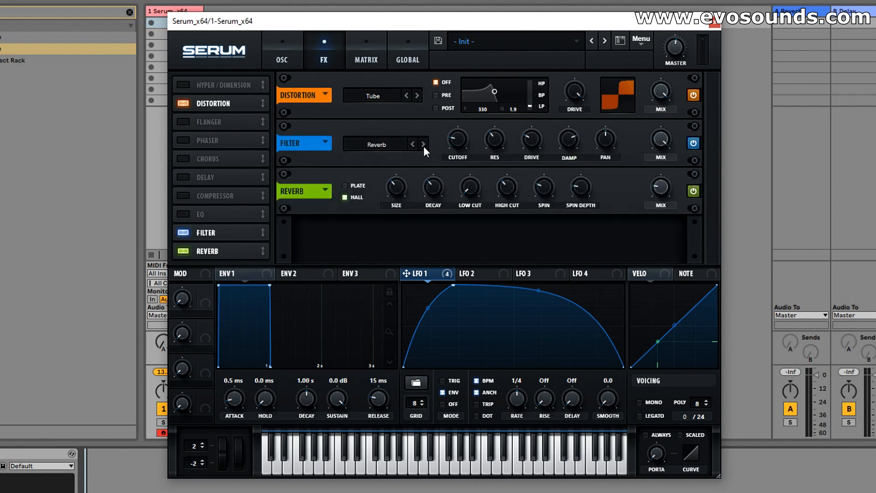
pyautogui.click(415, 144)
pyautogui.click(415, 144)
pyautogui.click(394, 146)
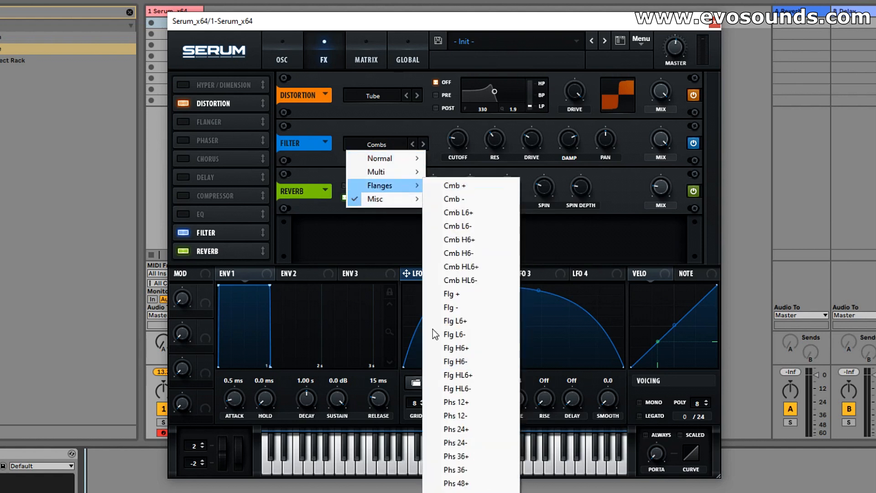
pyautogui.moveTo(400, 196)
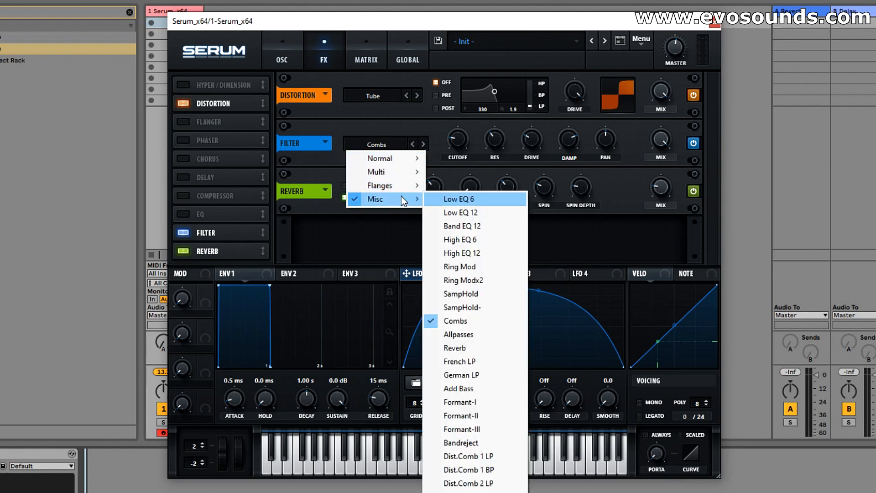
pyautogui.click(357, 224)
# Step: Try a delay effect with altered delay times and feedback, and switch it back off
pyautogui.click(205, 177)
pyautogui.moveTo(440, 147); pyautogui.dragTo(471, 153)
pyautogui.moveTo(366, 146); pyautogui.dragTo(366, 143)
pyautogui.click(188, 178)
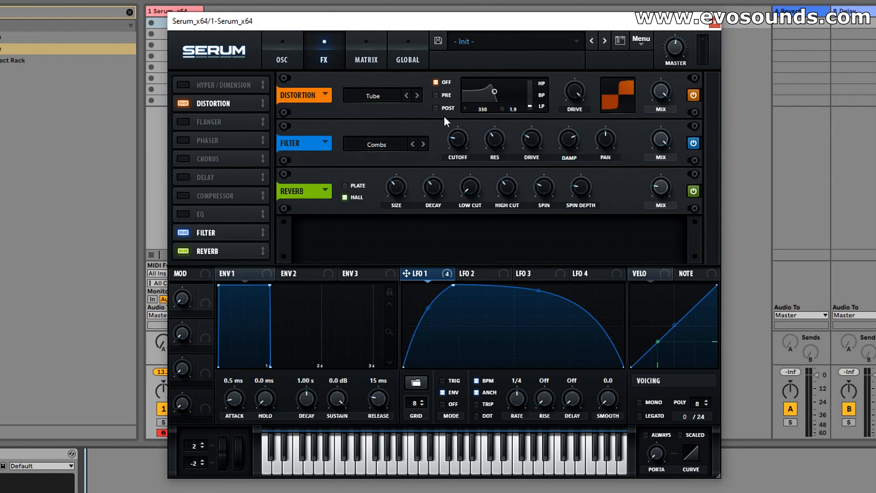
# Step: Bypass and re-enable the Combs filter effect for comparison, lower its damp to minimum and raise its cutoff slightly
pyautogui.click(190, 230)
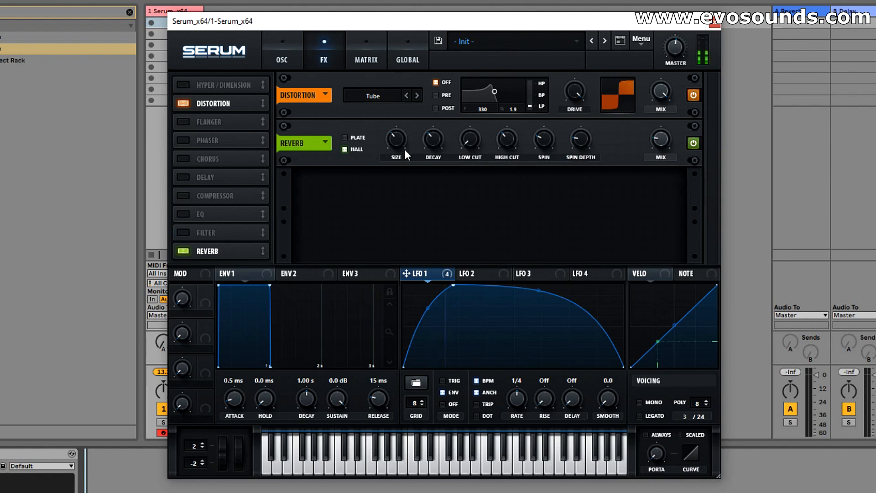
pyautogui.click(183, 233)
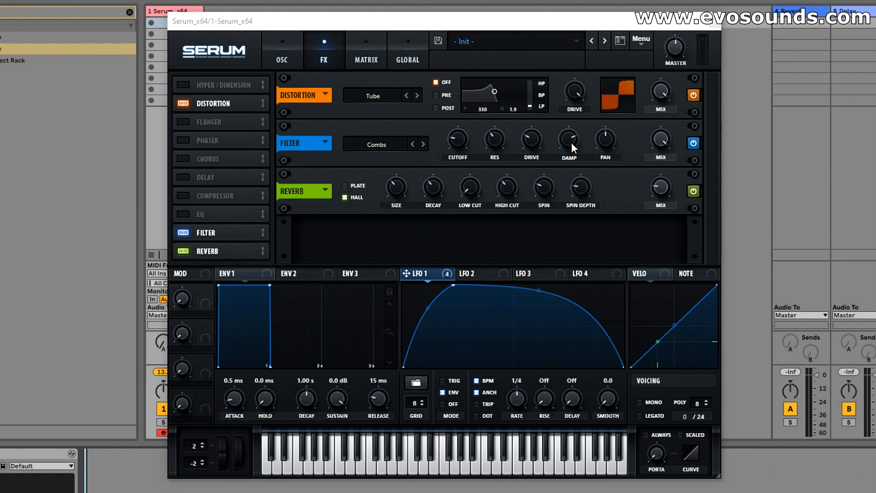
pyautogui.moveTo(571, 142); pyautogui.dragTo(488, 231)
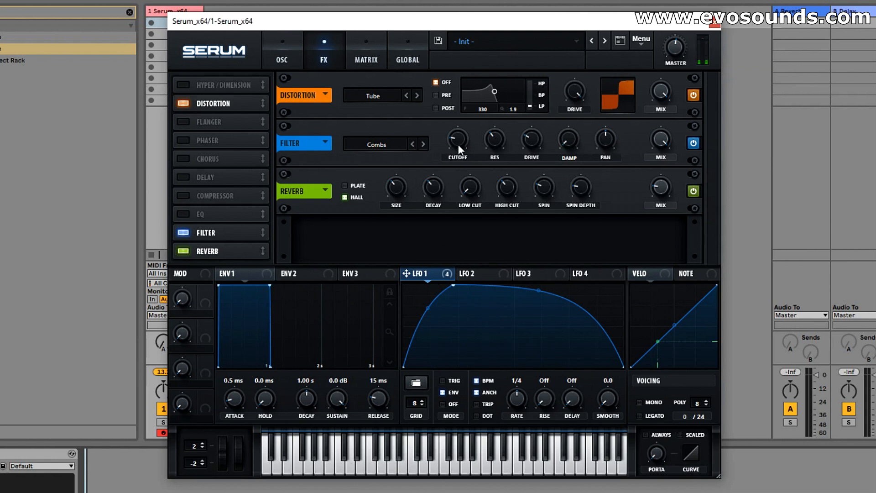
pyautogui.moveTo(457, 144)
pyautogui.moveTo(455, 147); pyautogui.dragTo(459, 127)
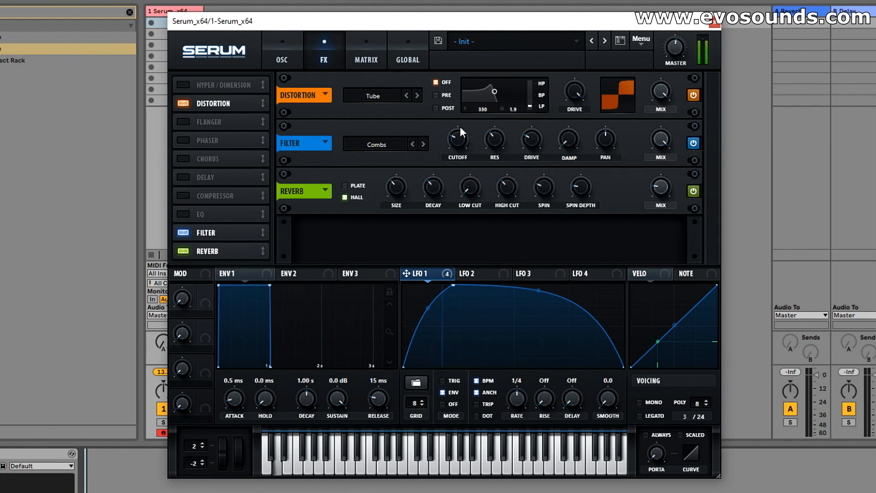
# Step: Move the filter effect directly after the distortion in the effects chain, and switch it to the Reverb type
pyautogui.moveTo(221, 232); pyautogui.dragTo(220, 122)
pyautogui.click(423, 144)
pyautogui.click(423, 144)
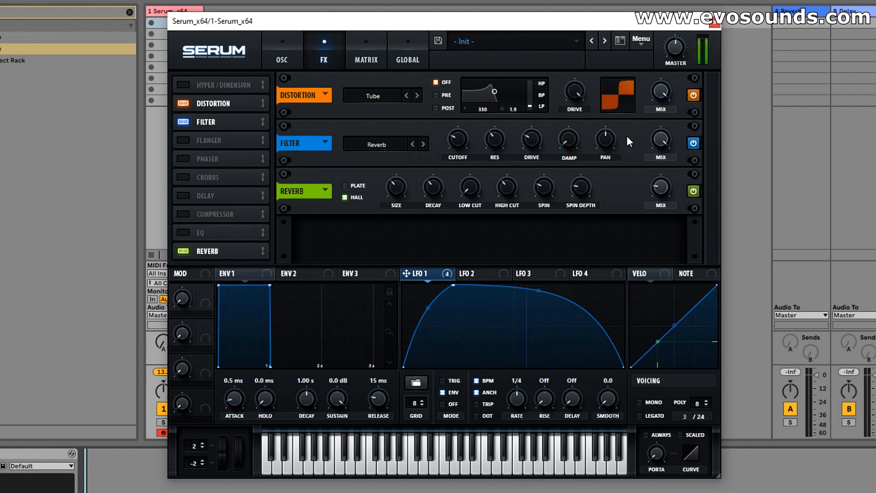
# Step: Audition neighbouring filter types in the filter effect while adjusting the cutoff, and return to the Reverb type
pyautogui.moveTo(458, 140)
pyautogui.mouseDown()
pyautogui.moveTo(458, 150)
pyautogui.moveTo(467, 142)
pyautogui.mouseUp()
pyautogui.click(423, 145)
pyautogui.click(423, 145)
pyautogui.click(414, 144)
pyautogui.click(414, 144)
pyautogui.click(415, 144)
pyautogui.moveTo(453, 160); pyautogui.dragTo(455, 150)
pyautogui.click(421, 148)
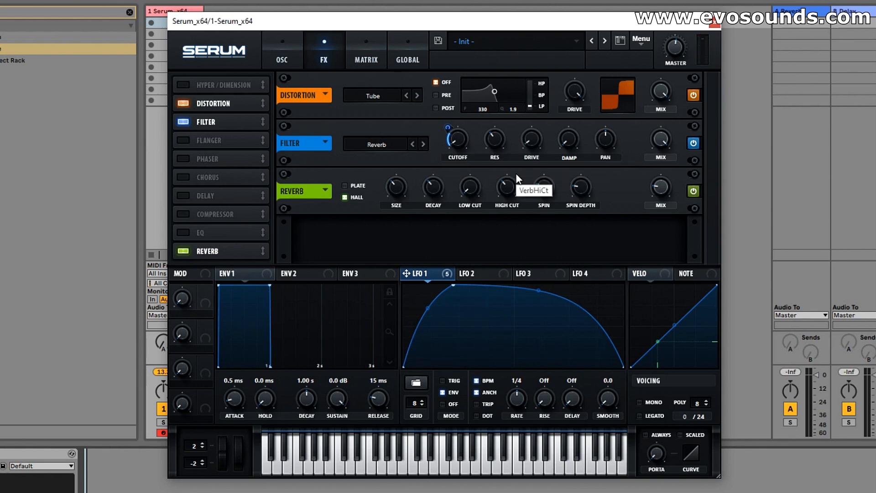
# Step: Raise the Reverb filter effect's cutoff, reduce the LFO 1 modulation depth on it, and disable the effect
pyautogui.moveTo(461, 139); pyautogui.dragTo(461, 129)
pyautogui.moveTo(450, 129); pyautogui.dragTo(447, 133)
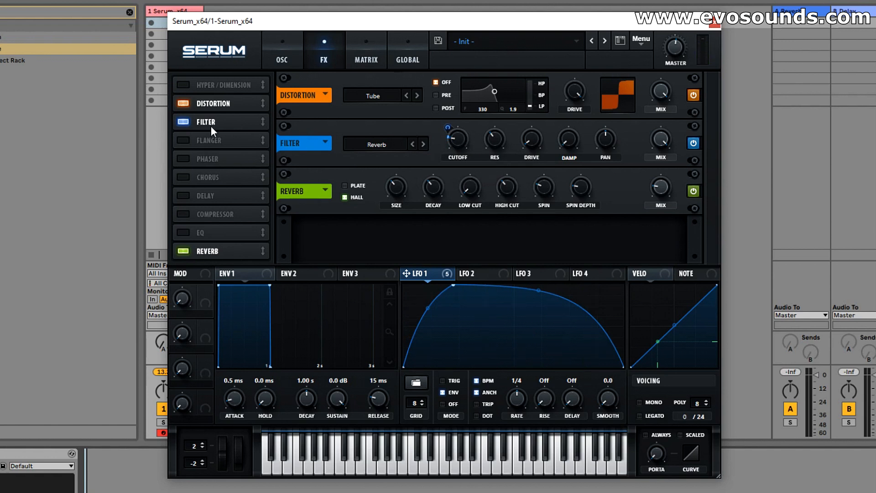
pyautogui.click(188, 118)
# Step: Set the main filter beside the oscillators to Combs and remove the LFO 1 modulation from its cutoff
pyautogui.click(279, 57)
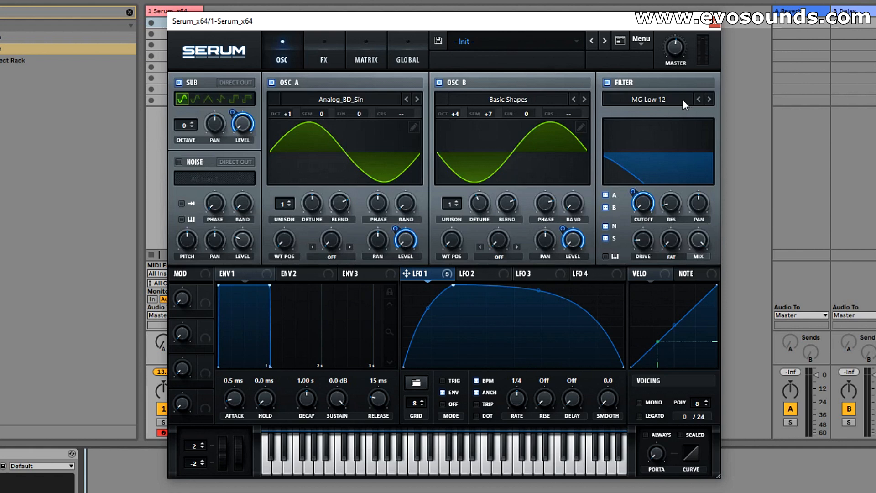
pyautogui.click(646, 131)
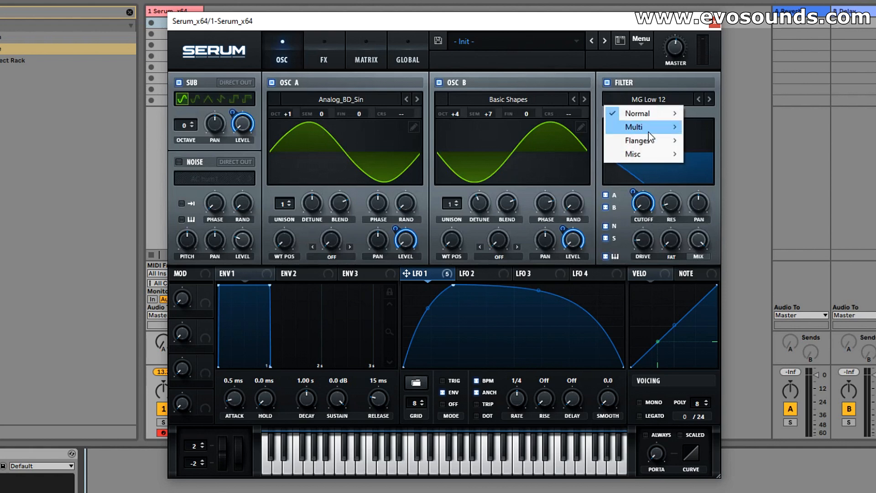
pyautogui.moveTo(647, 152)
pyautogui.click(725, 276)
pyautogui.rightClick(645, 210)
pyautogui.click(671, 250)
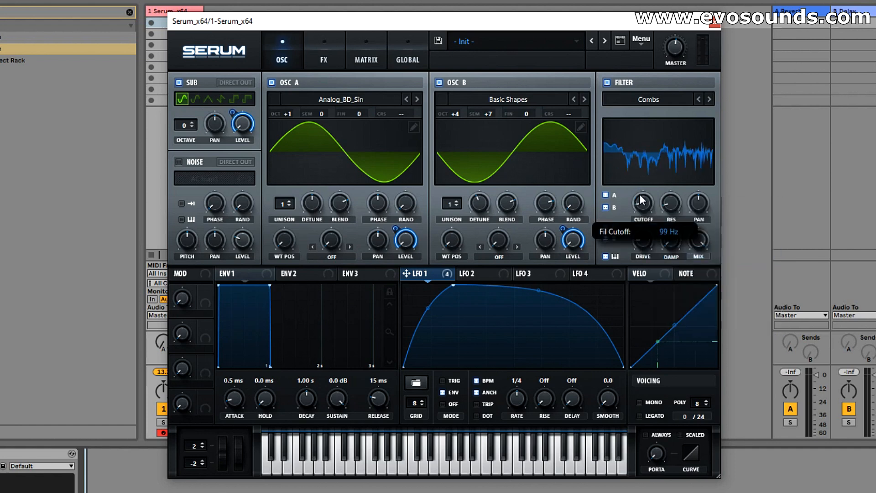
# Step: Review the effects rack against the oscillator settings, and toggle key tracking on the main Combs filter
pyautogui.click(323, 55)
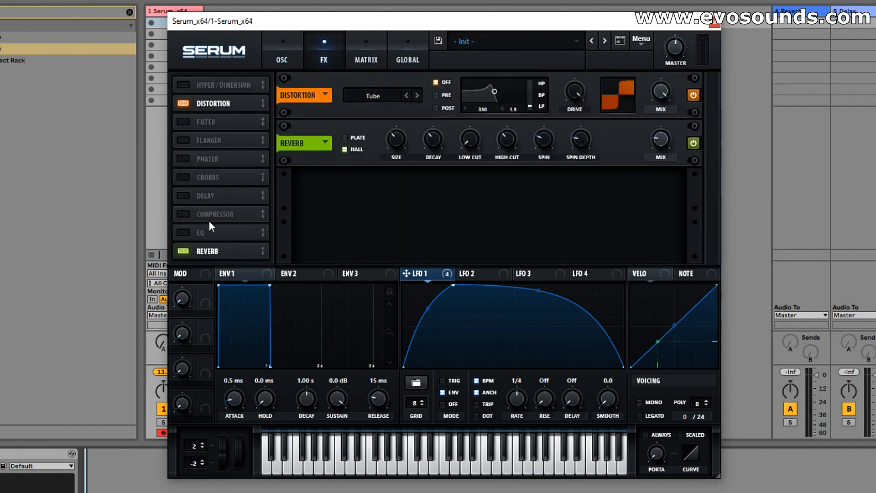
pyautogui.click(292, 48)
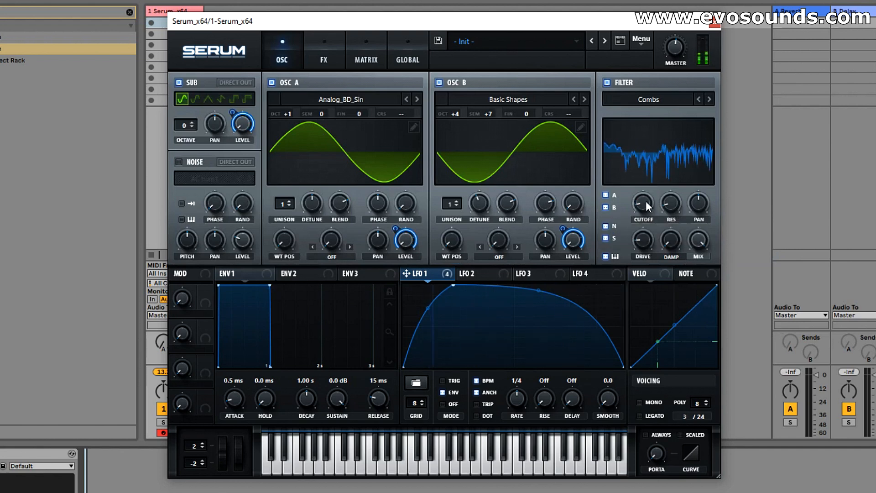
pyautogui.click(326, 57)
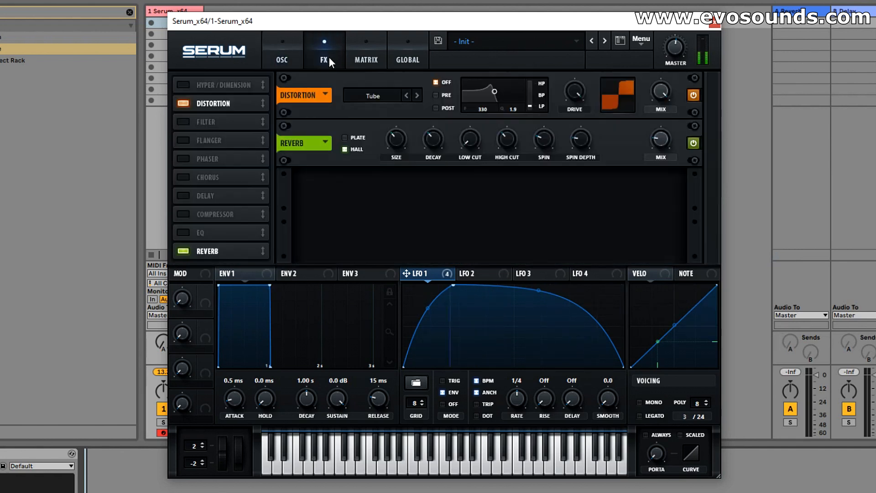
pyautogui.click(283, 49)
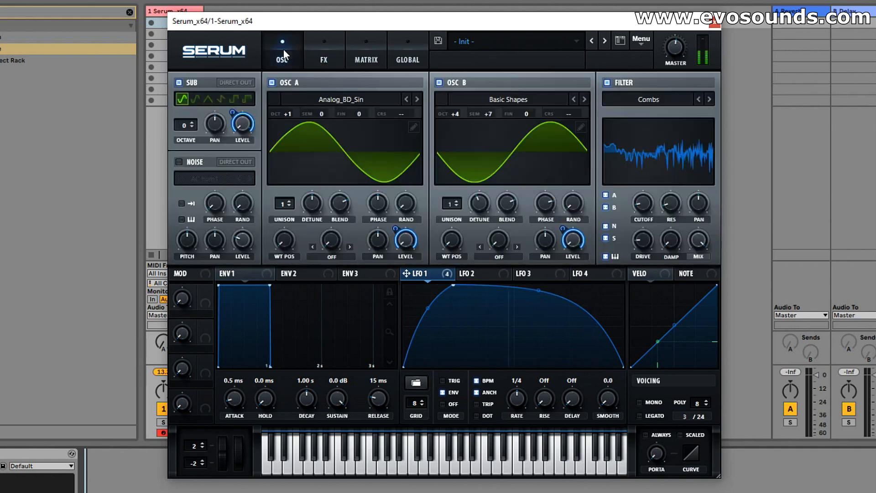
pyautogui.click(608, 256)
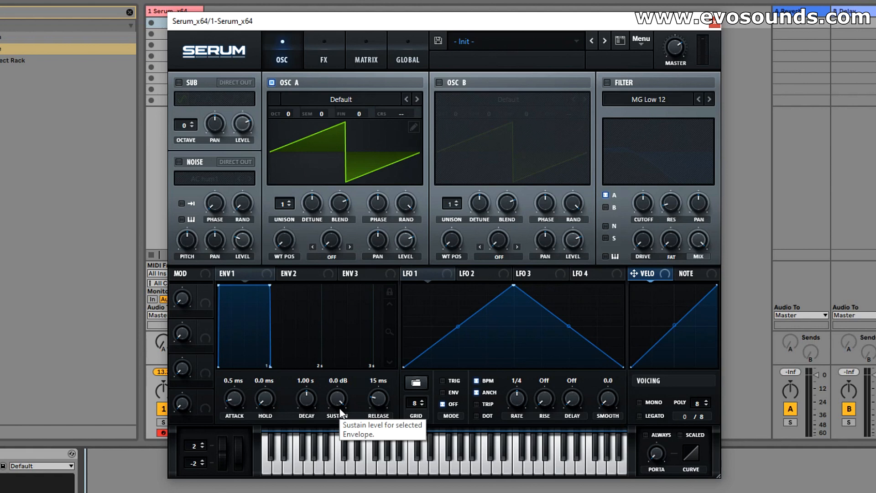
# Step: Enable oscillator B at octave 0 in the fresh Init patch, and set oscillator A's warp mode to FM (From B)
pyautogui.click(447, 82)
pyautogui.moveTo(461, 111); pyautogui.dragTo(465, 132)
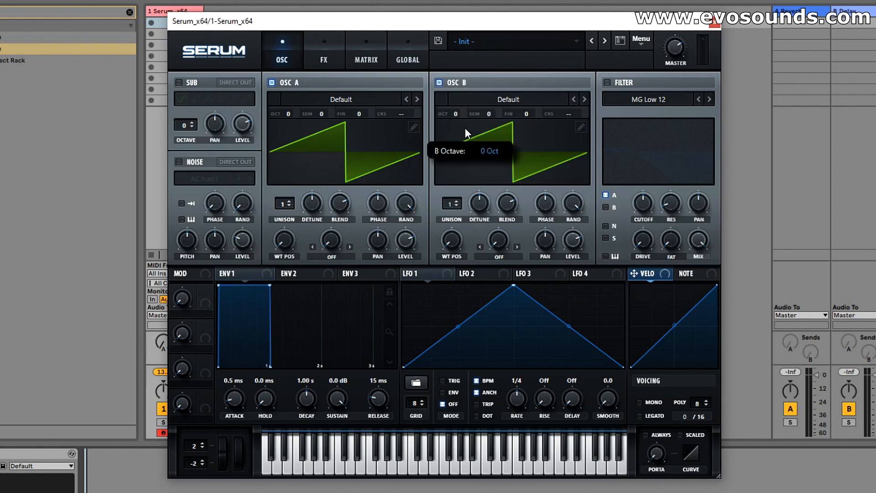
pyautogui.click(342, 257)
pyautogui.click(343, 492)
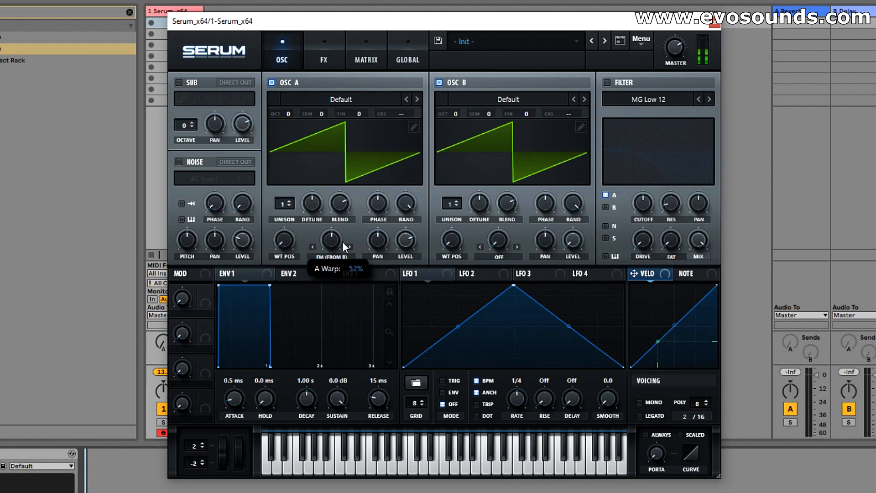
# Step: Set oscillator B's octave to +2 and its semitone offset to +3
pyautogui.moveTo(456, 119); pyautogui.dragTo(477, 84)
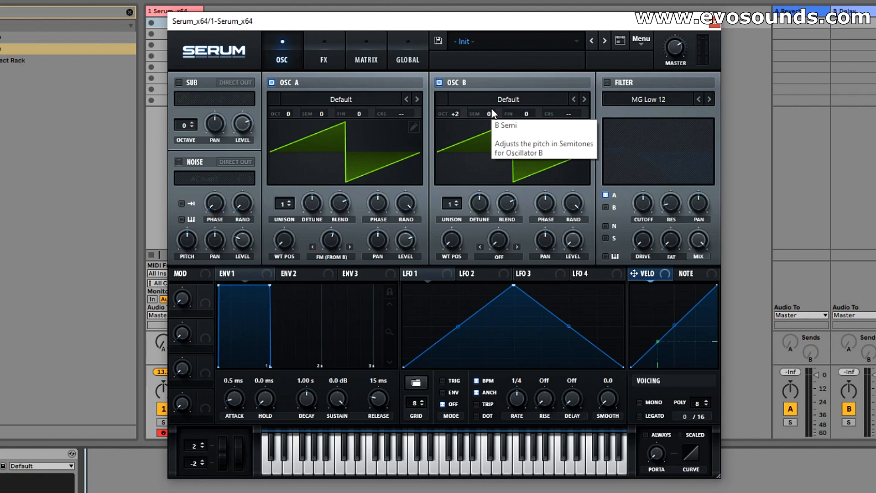
pyautogui.moveTo(492, 113); pyautogui.dragTo(504, 102)
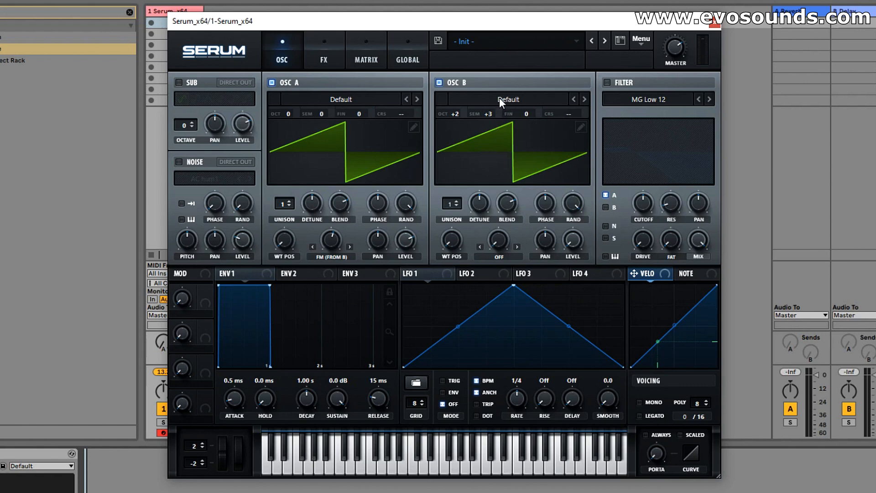
# Step: Enable the Filter effect and assign LFO 1 to its cutoff
pyautogui.click(323, 54)
pyautogui.click(197, 250)
pyautogui.moveTo(406, 274); pyautogui.dragTo(456, 94)
# Step: Set LFO 1 to ENV mode and reshape it with an early peak and a downward-curving decay
pyautogui.click(444, 393)
pyautogui.moveTo(513, 285); pyautogui.dragTo(445, 274)
pyautogui.moveTo(529, 323); pyautogui.dragTo(529, 336)
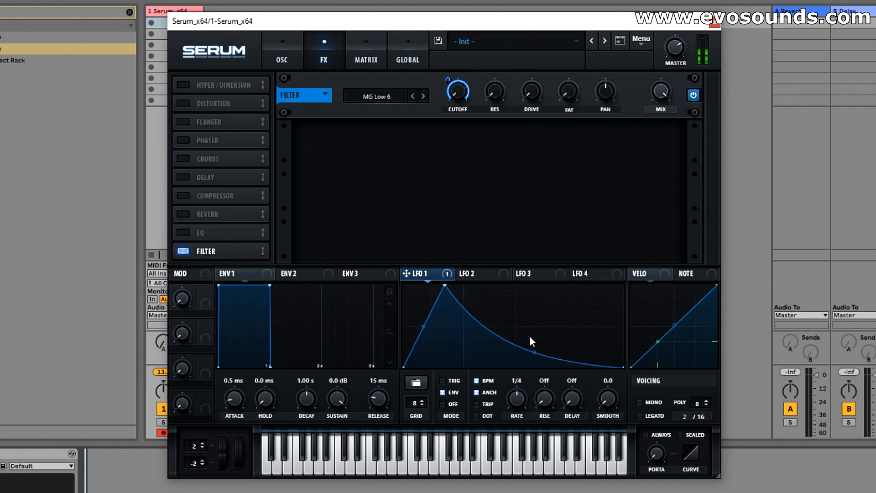
# Step: Raise oscillator B's semitone offset to +11
pyautogui.click(300, 66)
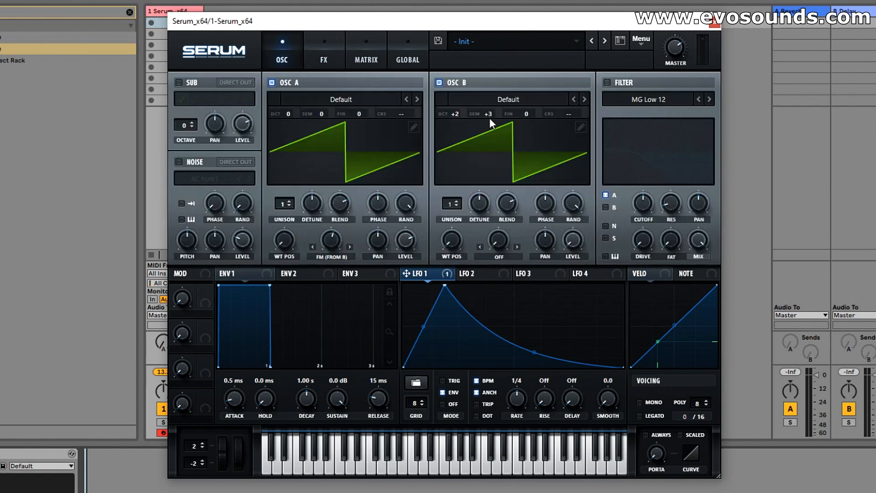
pyautogui.moveTo(492, 111); pyautogui.dragTo(507, 102)
# Step: Enable the Reverb effect and move it after the Filter effect in the chain
pyautogui.click(324, 57)
pyautogui.click(183, 214)
pyautogui.moveTo(200, 214); pyautogui.dragTo(270, 259)
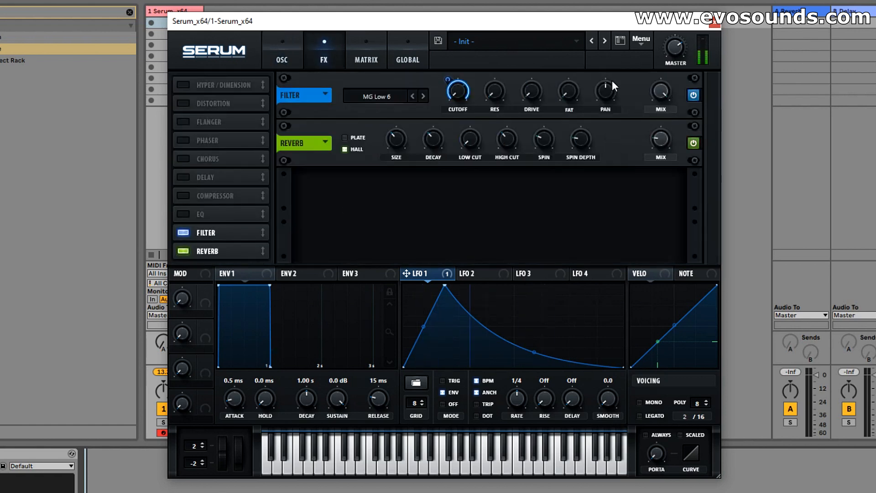
# Step: Adjust the master volume and the Reverb effect's mix
pyautogui.moveTo(664, 133)
pyautogui.moveTo(679, 46); pyautogui.dragTo(687, 23)
pyautogui.moveTo(665, 136); pyautogui.dragTo(666, 127)
# Step: Set oscillator B's octave to +3 and lower its semitone offset to +7
pyautogui.click(282, 57)
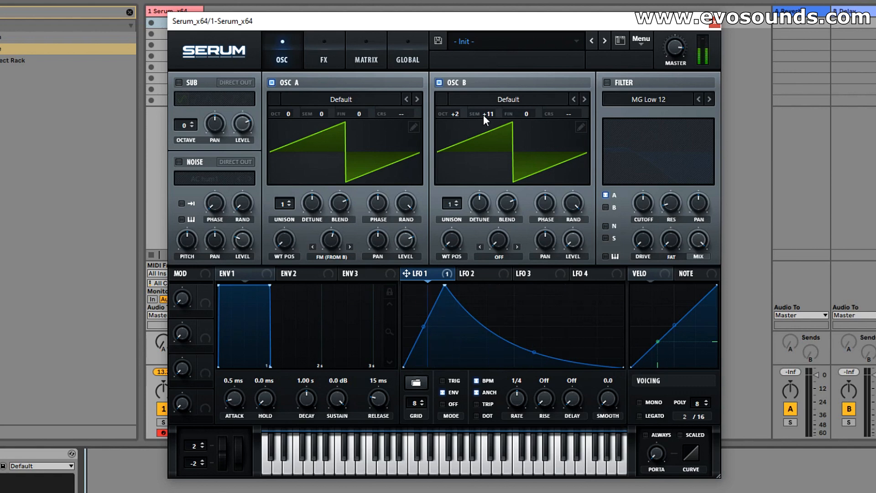
pyautogui.moveTo(460, 114); pyautogui.dragTo(468, 96)
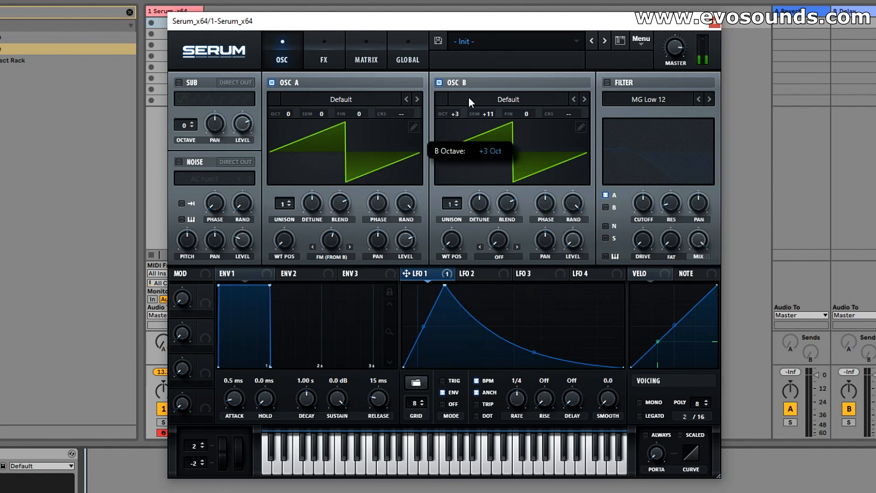
pyautogui.moveTo(474, 112)
pyautogui.mouseDown()
pyautogui.moveTo(485, 119)
pyautogui.moveTo(481, 127)
pyautogui.mouseUp()
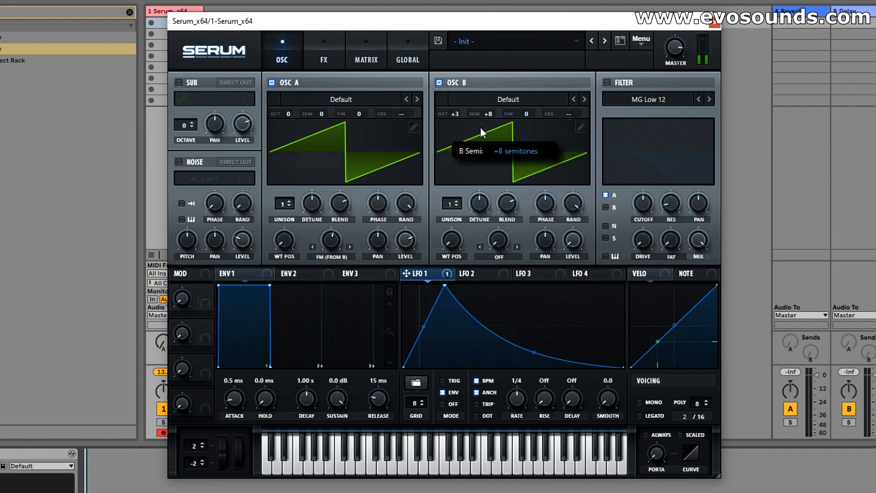
# Step: Load the Basic Shapes wavetable from the Analog category into oscillator B
pyautogui.click(491, 103)
pyautogui.moveTo(501, 113)
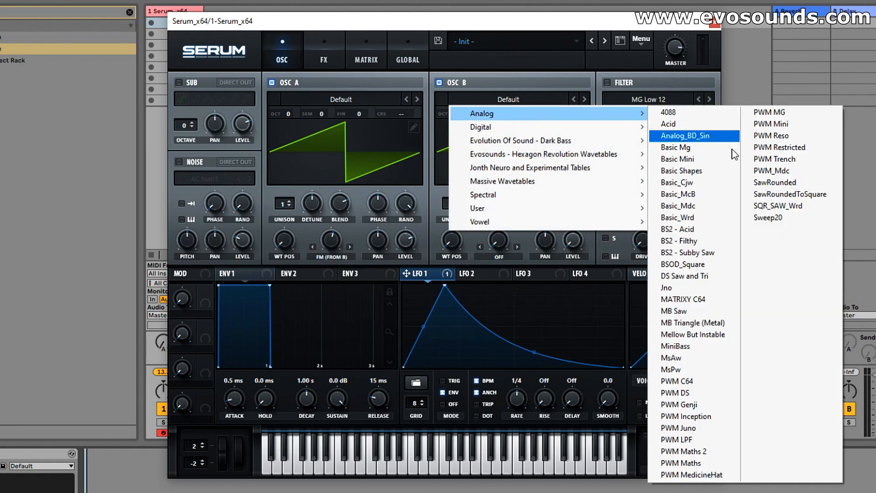
pyautogui.click(732, 171)
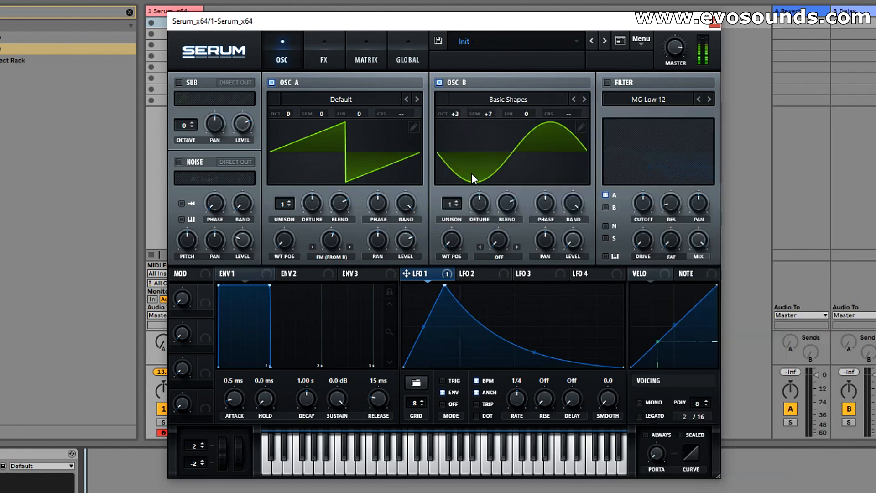
# Step: Set oscillator A's unison to 4 voices and try other semitone offsets on oscillator B, returning it to +7
pyautogui.moveTo(285, 203); pyautogui.dragTo(305, 212)
pyautogui.moveTo(486, 113); pyautogui.dragTo(478, 132)
pyautogui.moveTo(488, 114); pyautogui.dragTo(509, 106)
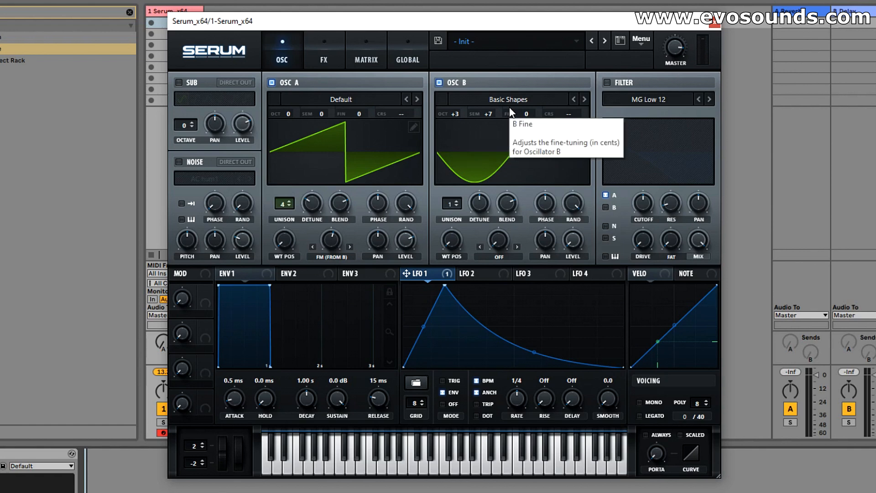
# Step: Audition oscillator B at octave +3 with semitone offsets of +11, +5, 0 and +4, and settle on +11
pyautogui.moveTo(487, 113); pyautogui.dragTo(499, 94)
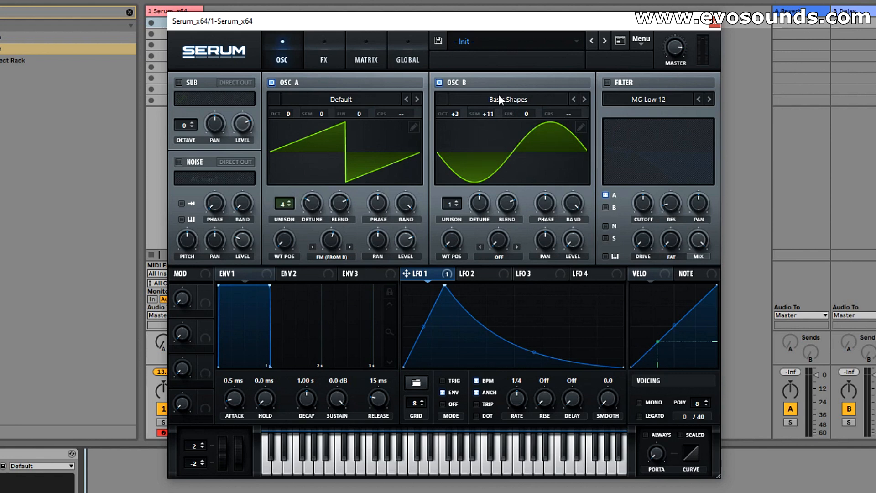
pyautogui.moveTo(456, 114); pyautogui.dragTo(493, 158)
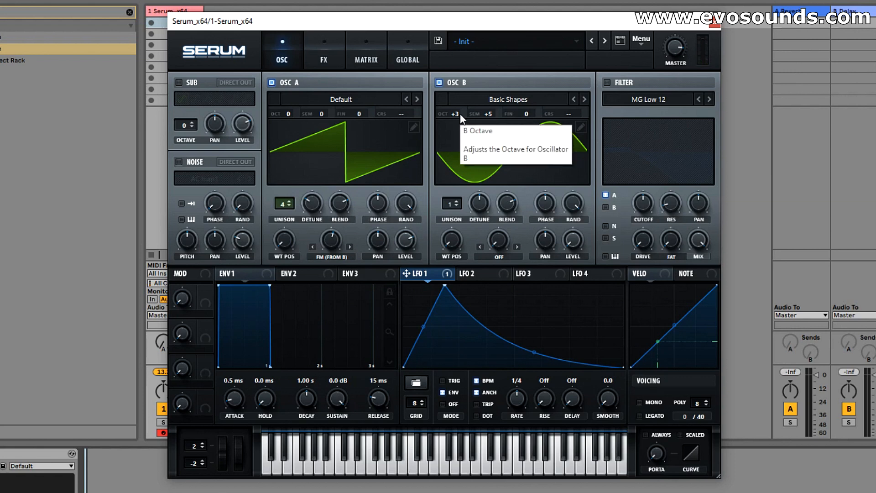
pyautogui.moveTo(485, 114); pyautogui.dragTo(475, 141)
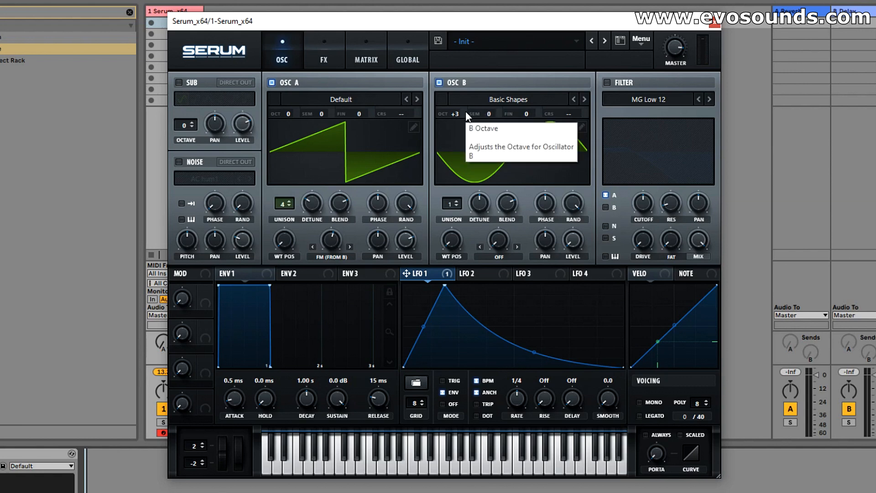
pyautogui.moveTo(487, 114)
pyautogui.mouseDown()
pyautogui.moveTo(499, 107)
pyautogui.moveTo(502, 61)
pyautogui.moveTo(494, 100)
pyautogui.mouseUp()
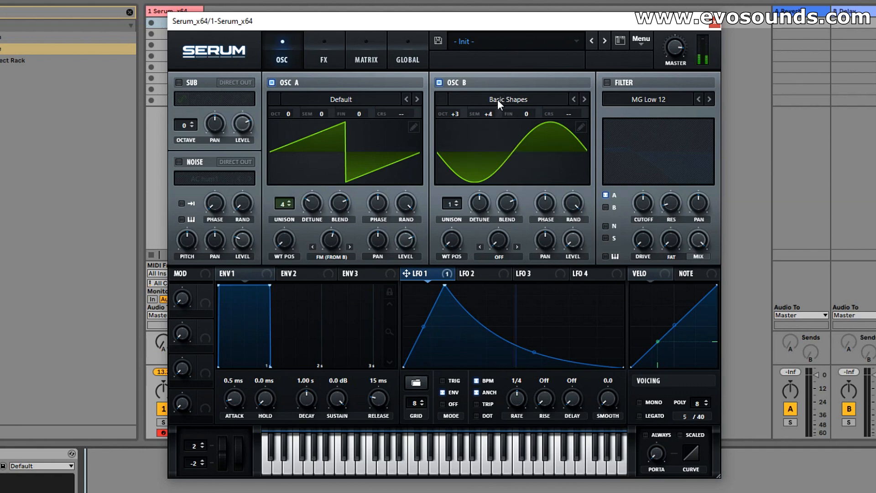
pyautogui.moveTo(494, 111); pyautogui.dragTo(495, 100)
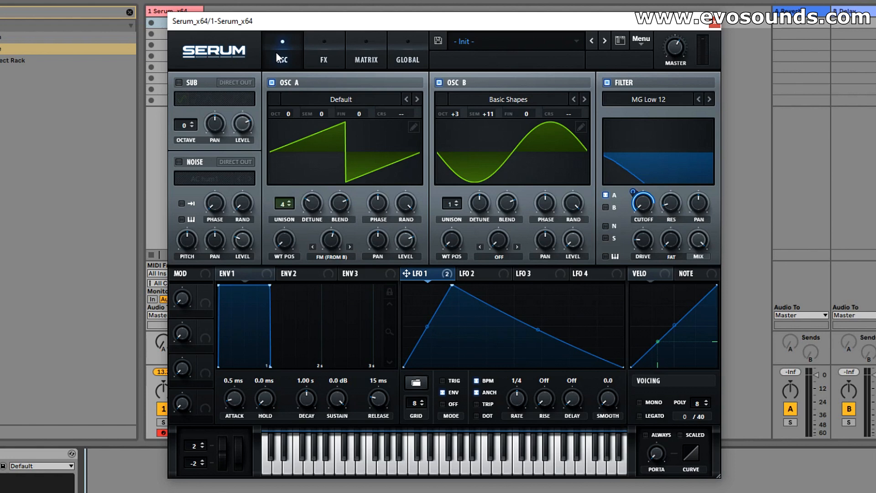
# Step: Check the effects rack, compare oscillator A with a single unison voice, and set its unison back to 4
pyautogui.click(318, 60)
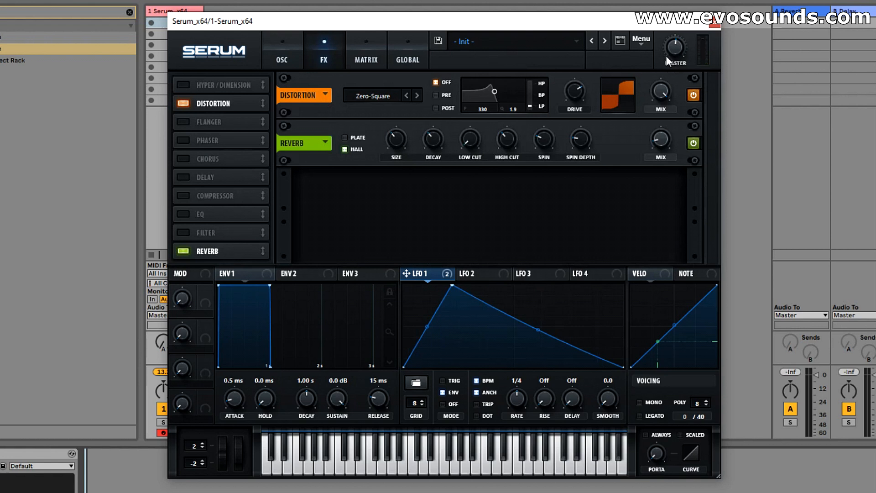
pyautogui.click(294, 59)
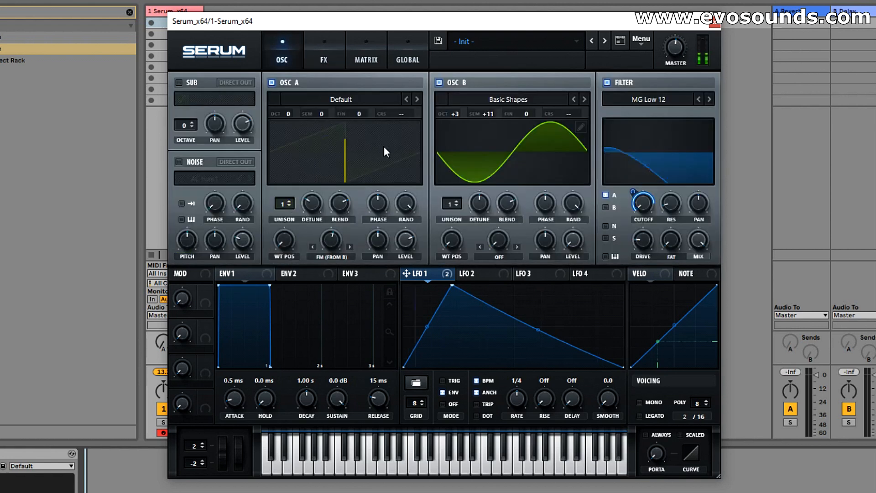
pyautogui.doubleClick(284, 200)
pyautogui.moveTo(286, 203); pyautogui.dragTo(296, 181)
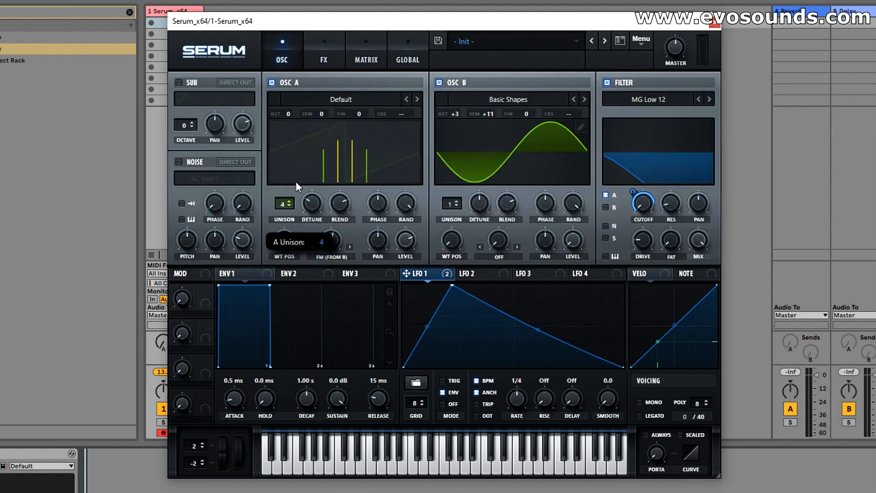
# Step: Enable the Filter effect, set its type to MG Low 18, and set its drive to 17%
pyautogui.click(324, 59)
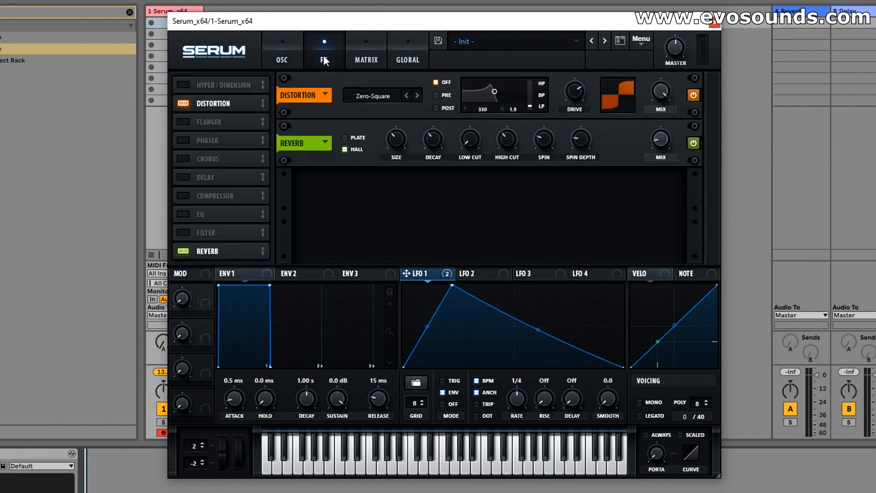
pyautogui.click(190, 233)
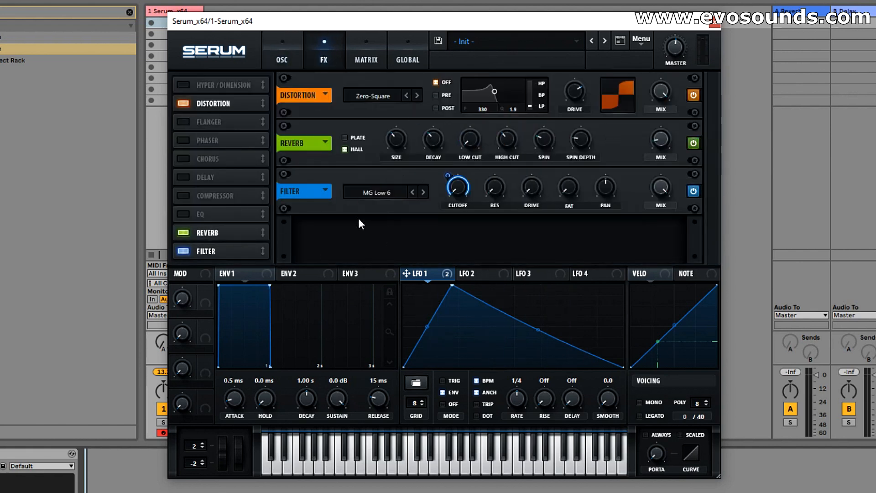
pyautogui.click(365, 195)
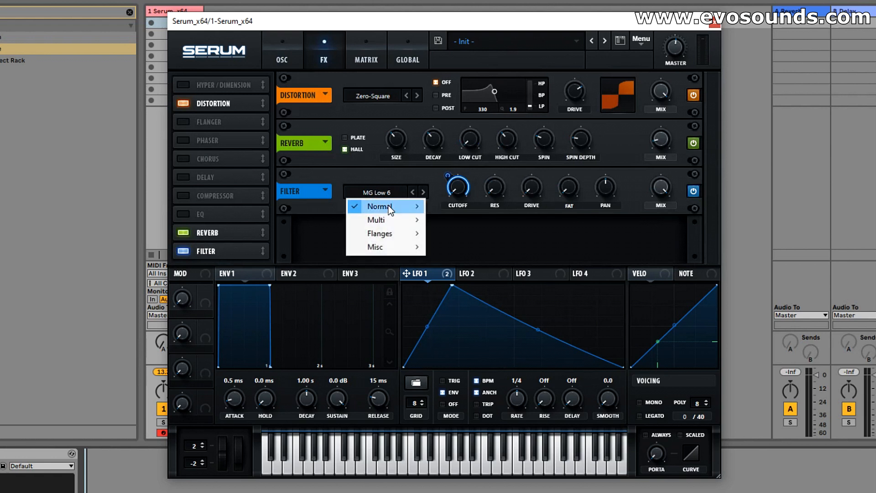
pyautogui.moveTo(388, 205)
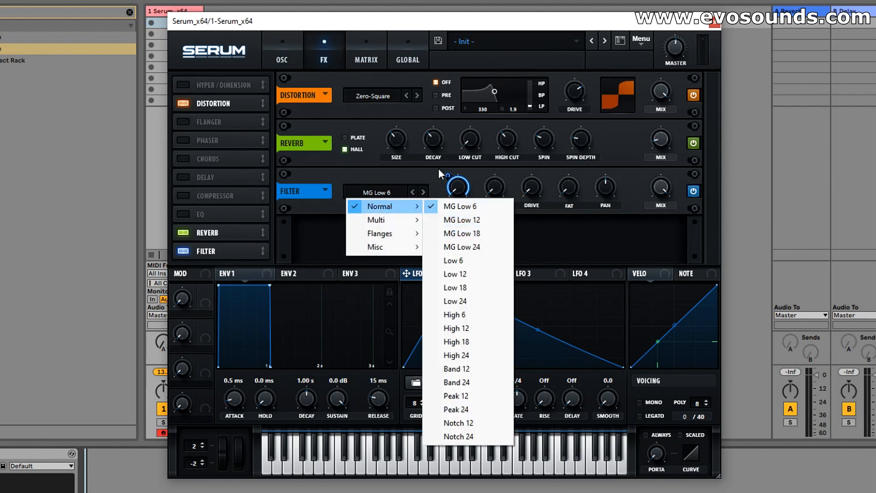
pyautogui.click(461, 233)
pyautogui.moveTo(446, 188)
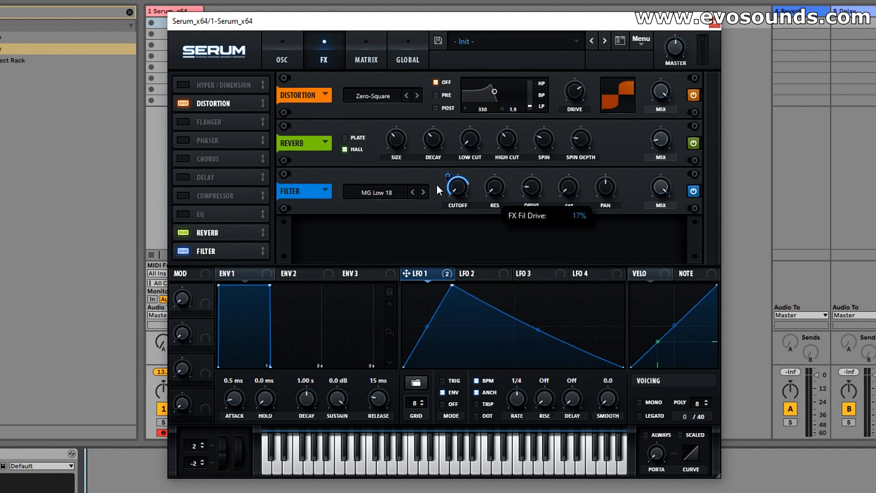
# Step: Try the MG Low 6 type on the Filter effect, switch it to MG Low 12, and disable the effect
pyautogui.click(413, 192)
pyautogui.moveTo(437, 179)
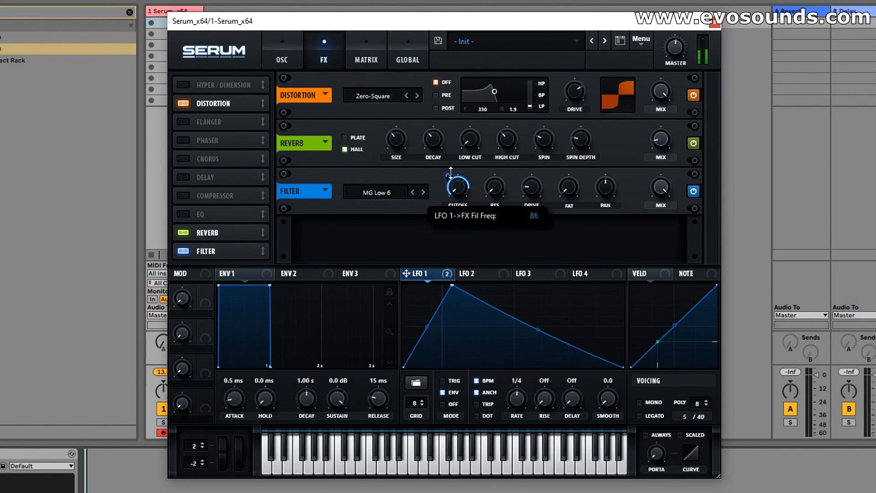
pyautogui.click(422, 192)
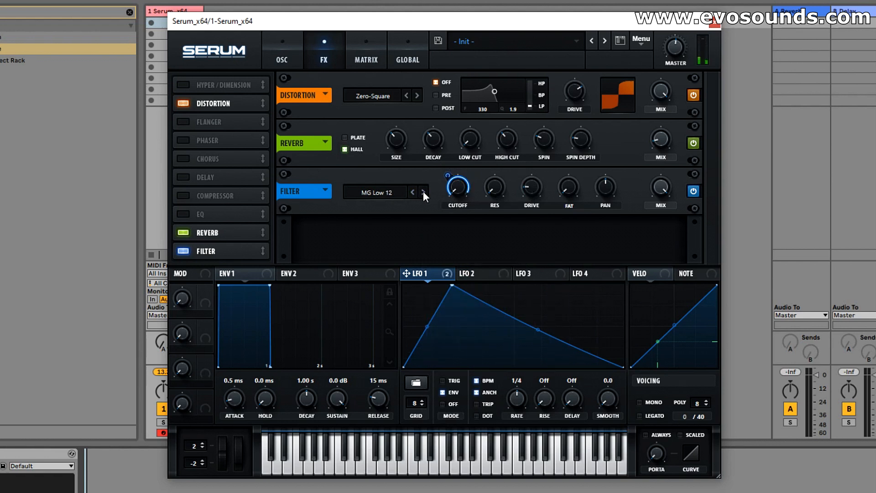
pyautogui.click(183, 251)
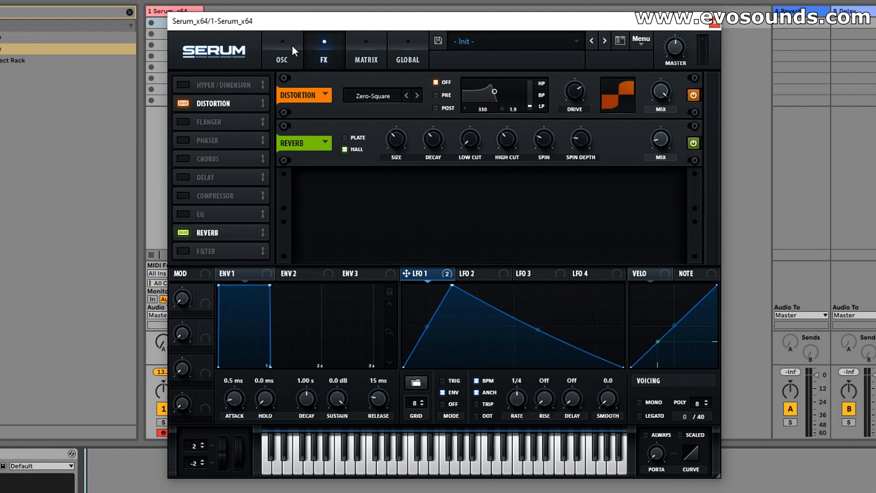
# Step: Check the oscillator settings and change the Distortion effect's type to Diode 1
pyautogui.click(282, 57)
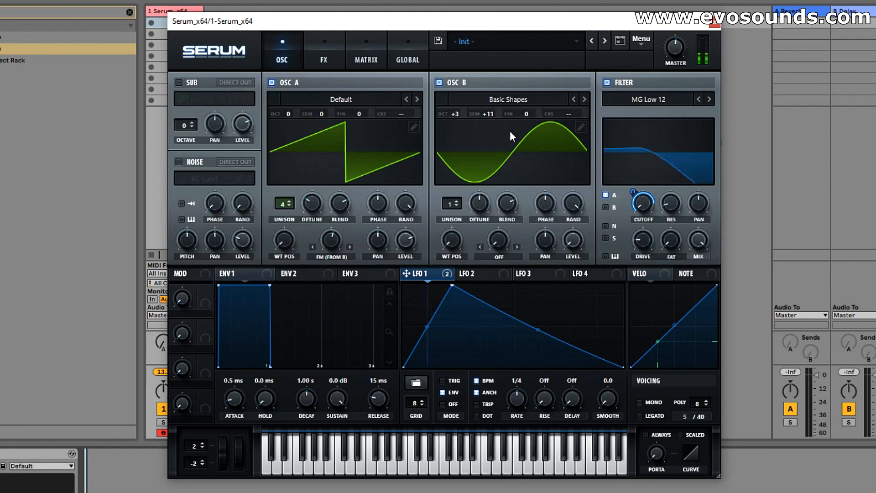
pyautogui.click(324, 58)
pyautogui.click(392, 100)
pyautogui.click(372, 149)
# Step: Switch the Filter effect on and off, and disable Distortion to compare against the main filter
pyautogui.click(182, 251)
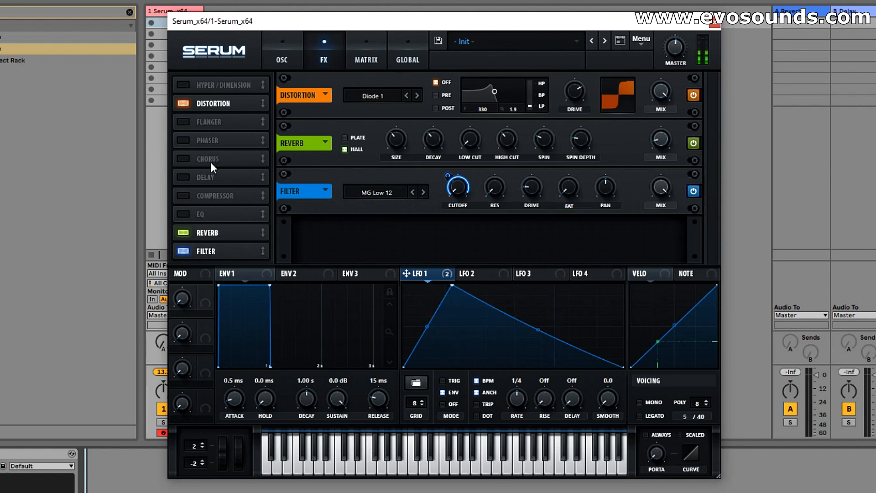
pyautogui.click(183, 251)
pyautogui.click(191, 107)
pyautogui.click(297, 47)
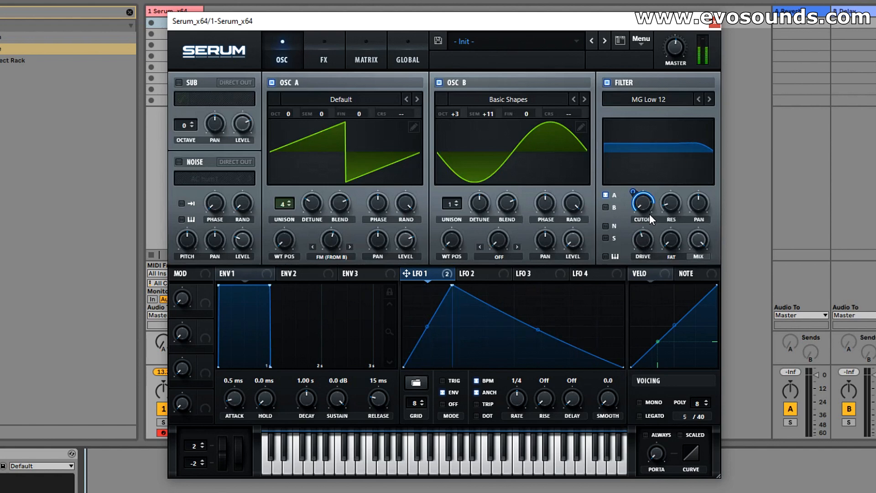
# Step: Enable the Distortion and Filter effects again, keeping the Filter effect's type at MG Low 12
pyautogui.click(324, 54)
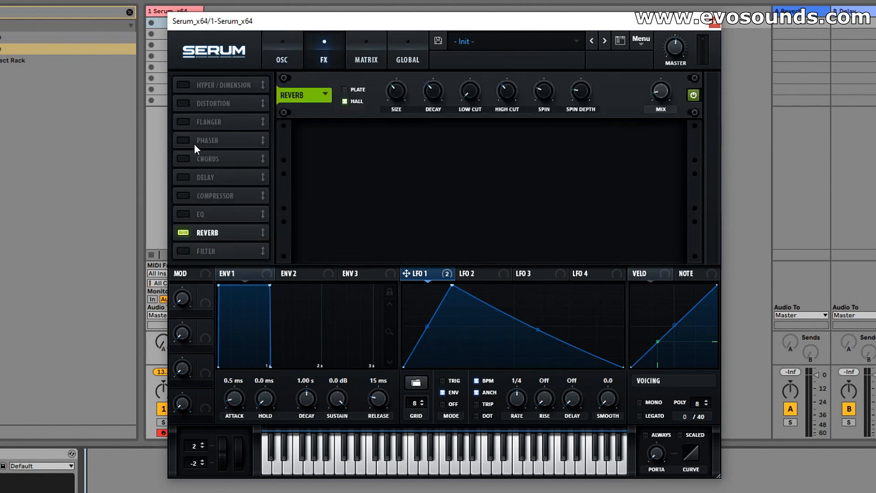
pyautogui.click(183, 103)
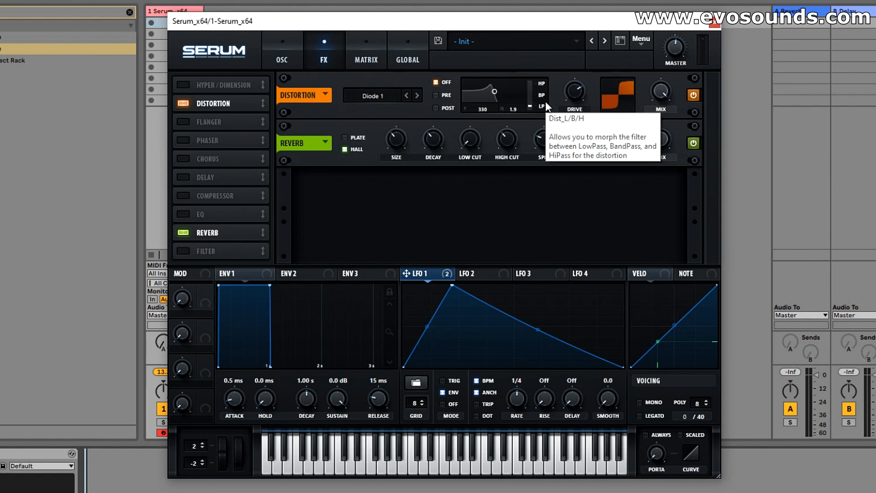
pyautogui.click(185, 251)
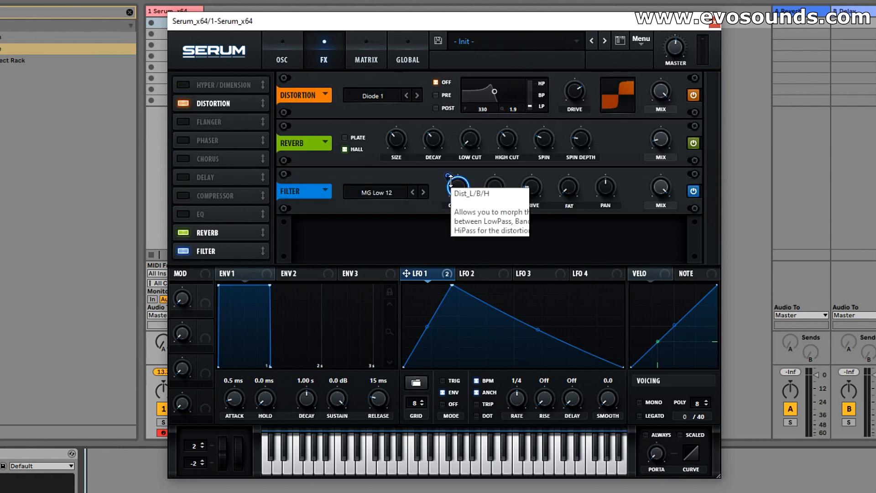
pyautogui.click(373, 190)
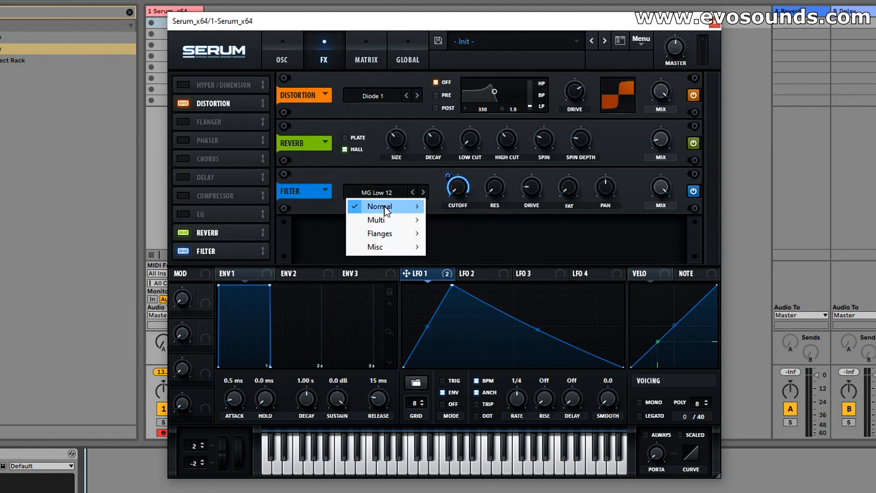
pyautogui.moveTo(384, 206)
pyautogui.click(467, 223)
# Step: Move the Filter effect ahead of Reverb and place the Delay effect last in the chain
pyautogui.moveTo(263, 251); pyautogui.dragTo(263, 227)
pyautogui.moveTo(213, 178); pyautogui.dragTo(212, 302)
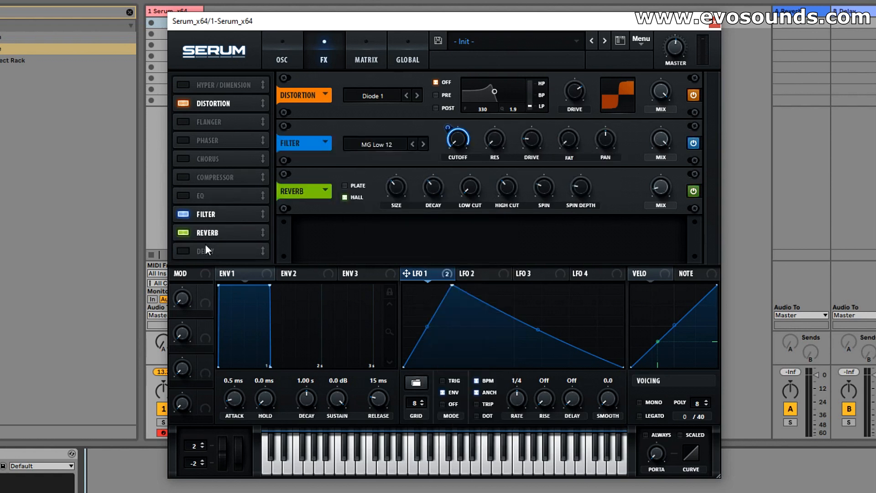
# Step: Try the Delay effect at the end of the effects chain, switching it on and off again
pyautogui.click(185, 251)
pyautogui.moveTo(205, 251)
pyautogui.mouseDown()
pyautogui.moveTo(232, 140)
pyautogui.moveTo(210, 154)
pyautogui.moveTo(208, 254)
pyautogui.mouseUp()
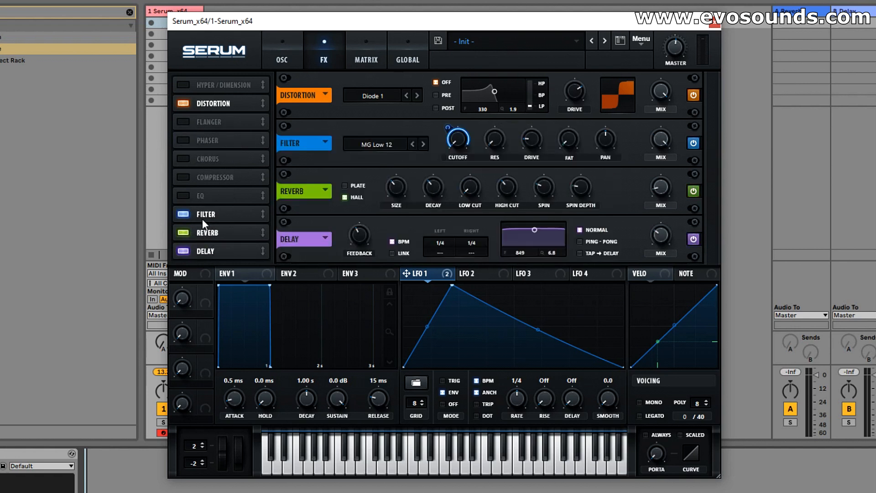
pyautogui.click(196, 251)
pyautogui.click(192, 254)
pyautogui.click(187, 253)
# Step: Enable the Compressor effect ahead of the Filter effect, turn on Multiband and set its gain to 9.8 dB
pyautogui.click(185, 178)
pyautogui.click(543, 157)
pyautogui.moveTo(509, 144); pyautogui.dragTo(515, 128)
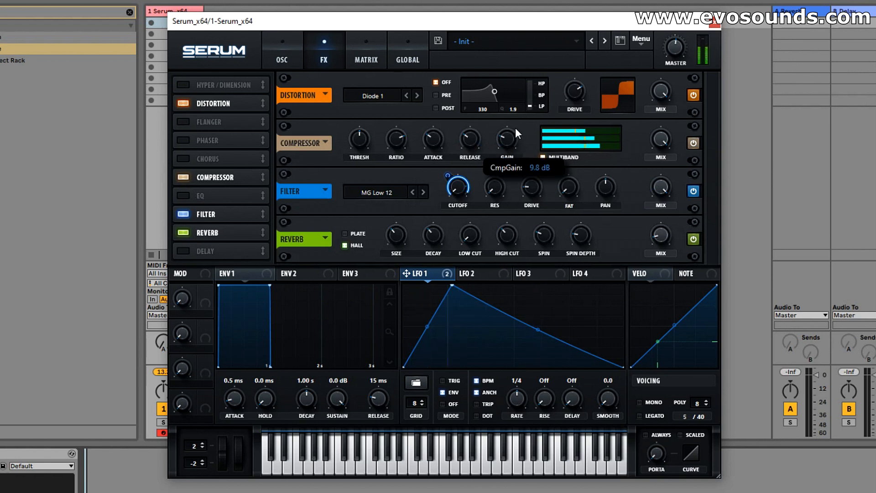
# Step: Try the Filter effect with the MG Low 6 type, bypassing and re-enabling it to compare the sound
pyautogui.click(187, 214)
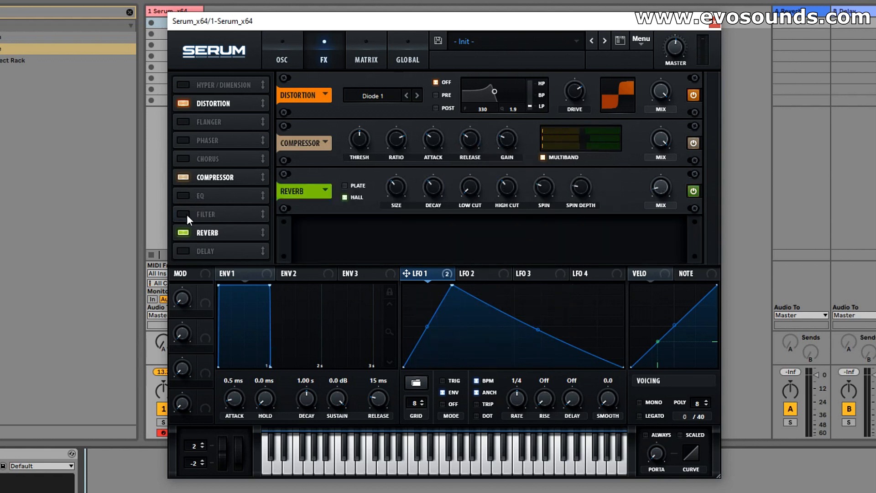
pyautogui.click(185, 215)
pyautogui.click(417, 192)
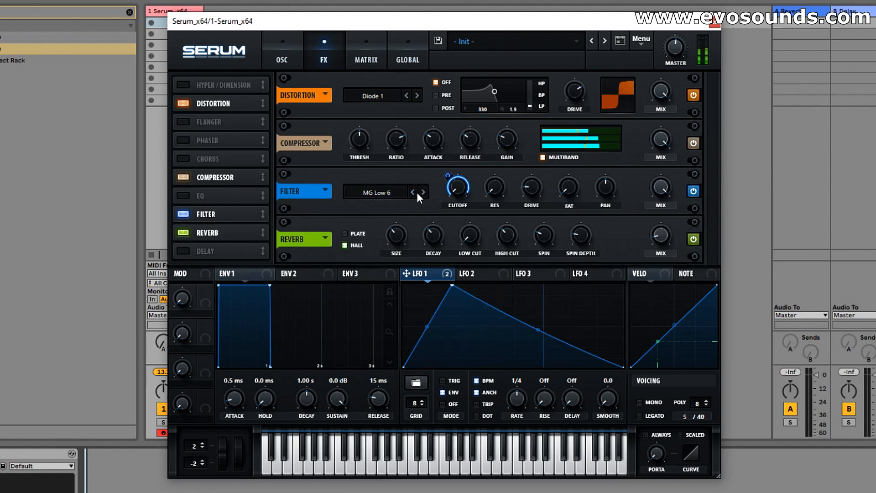
pyautogui.click(185, 215)
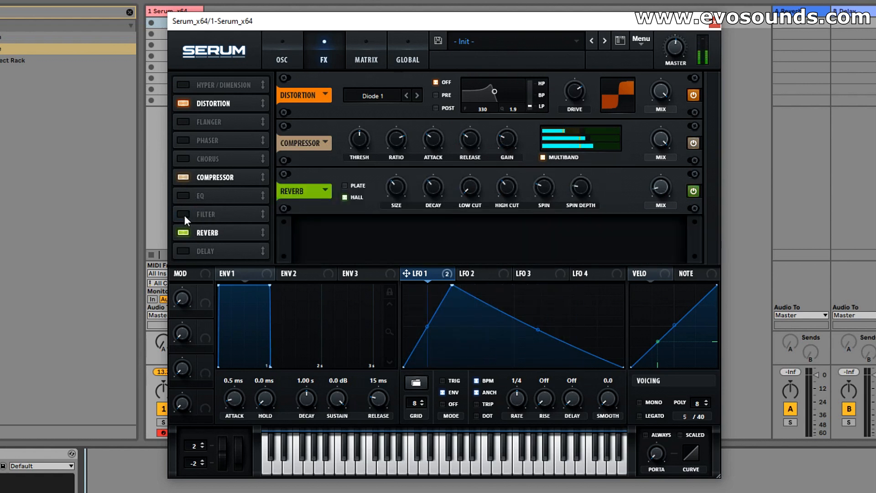
pyautogui.click(185, 215)
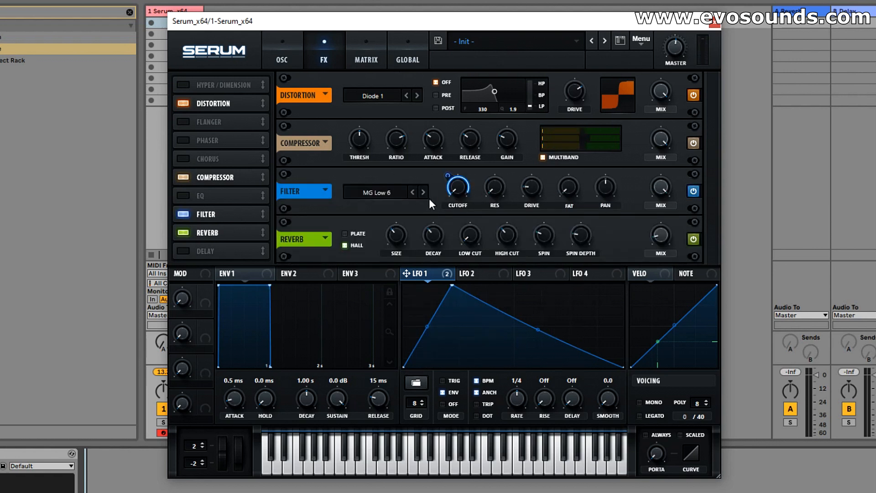
# Step: Check the main filter on the oscillator page and return the Filter effect's type to MG Low 12
pyautogui.click(288, 62)
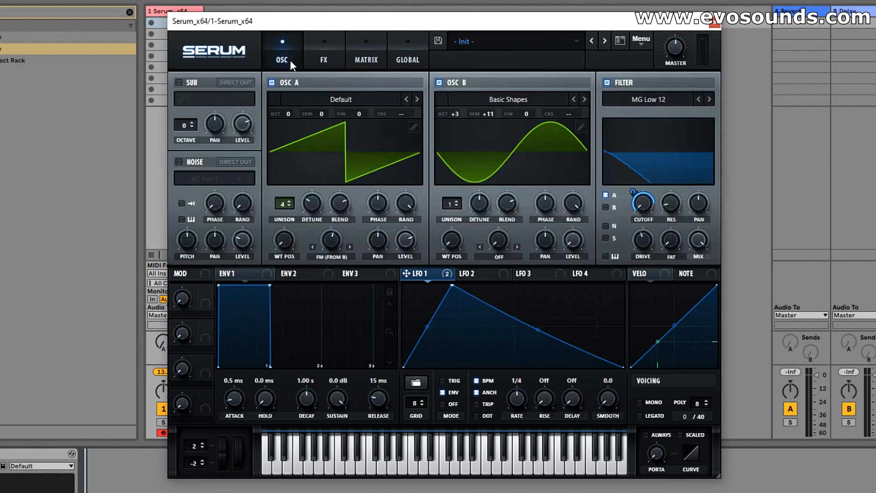
pyautogui.click(322, 59)
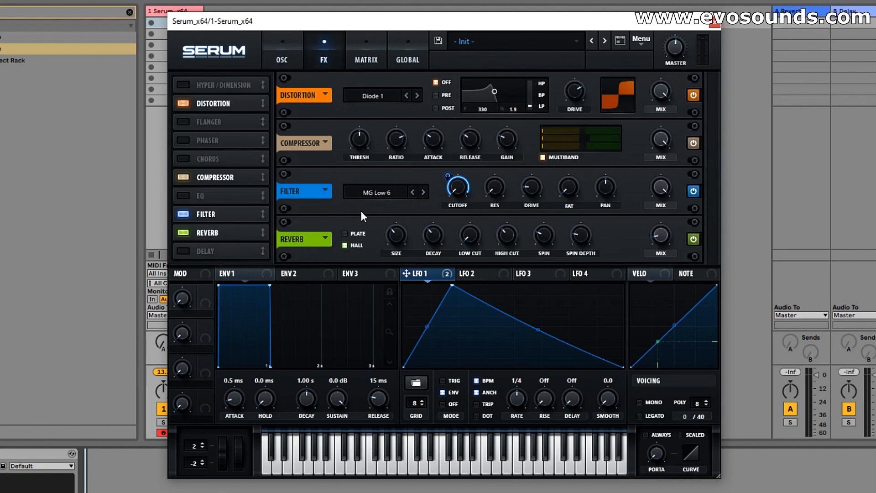
pyautogui.click(424, 192)
pyautogui.click(292, 64)
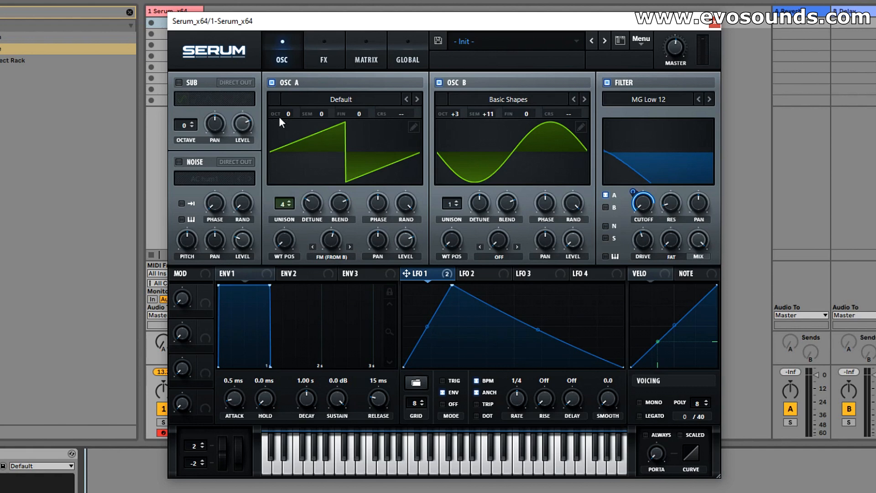
pyautogui.click(324, 54)
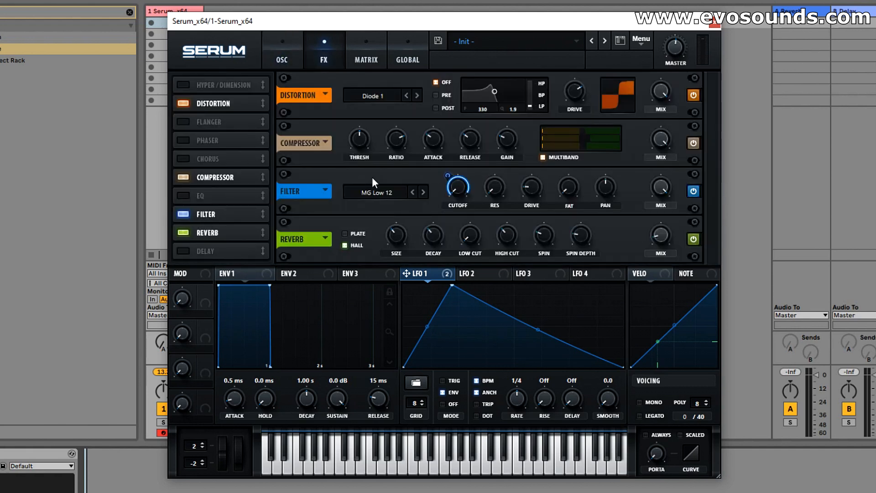
# Step: Reshape LFO 1 by bowing its falling segment slightly upward and its rising segment slightly downward
pyautogui.click(293, 51)
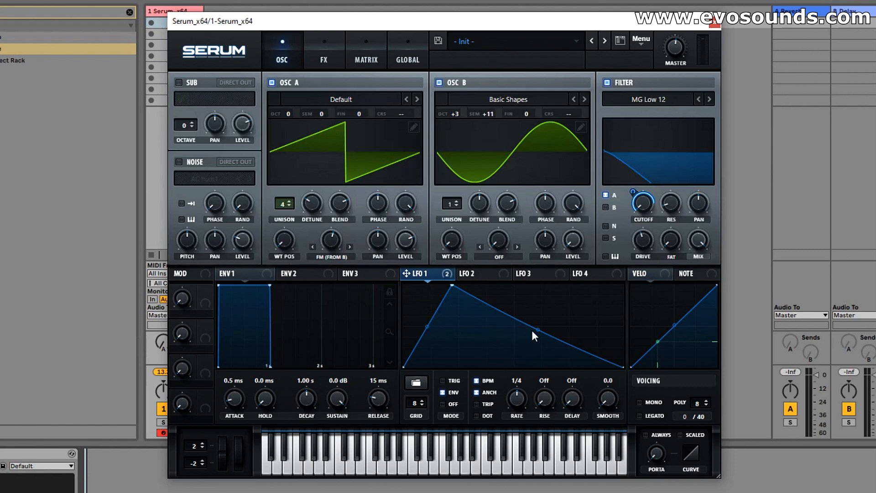
pyautogui.moveTo(537, 330); pyautogui.dragTo(537, 319)
pyautogui.moveTo(426, 326)
pyautogui.mouseDown()
pyautogui.moveTo(425, 318)
pyautogui.moveTo(426, 335)
pyautogui.mouseUp()
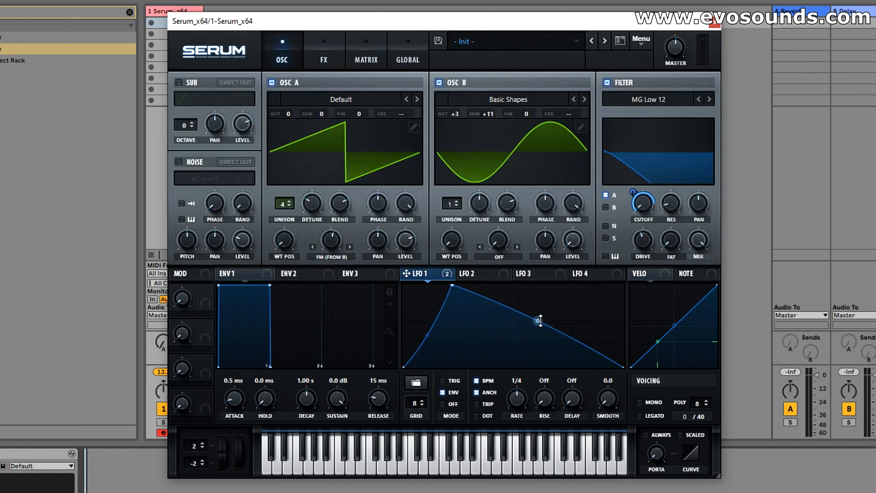
# Step: Look through the Night Bass Soundset in the preset list without loading a preset
pyautogui.click(500, 46)
pyautogui.moveTo(540, 297)
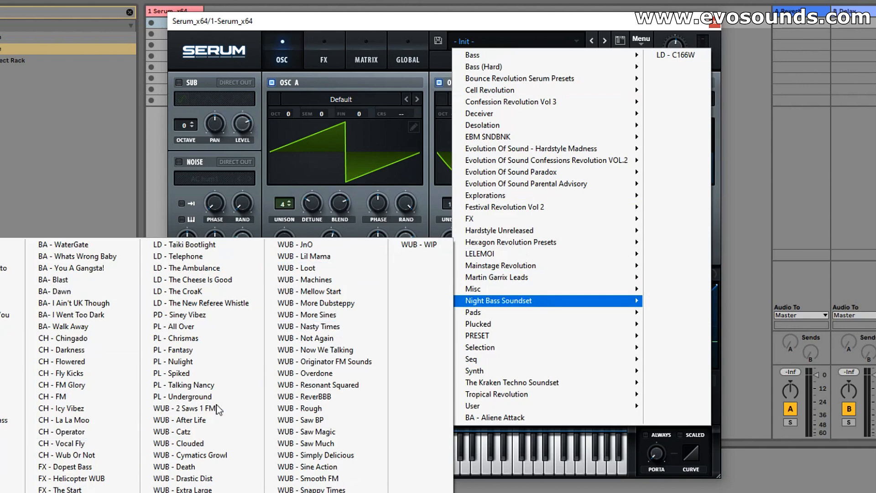
pyautogui.click(311, 28)
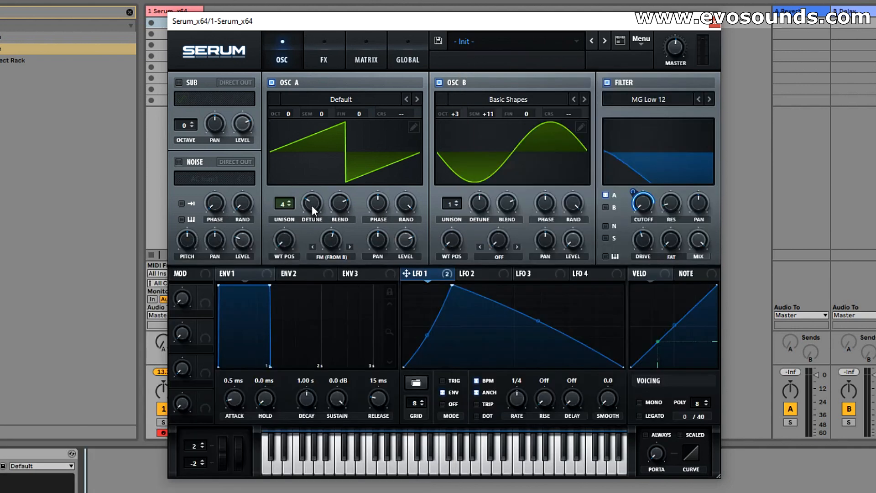